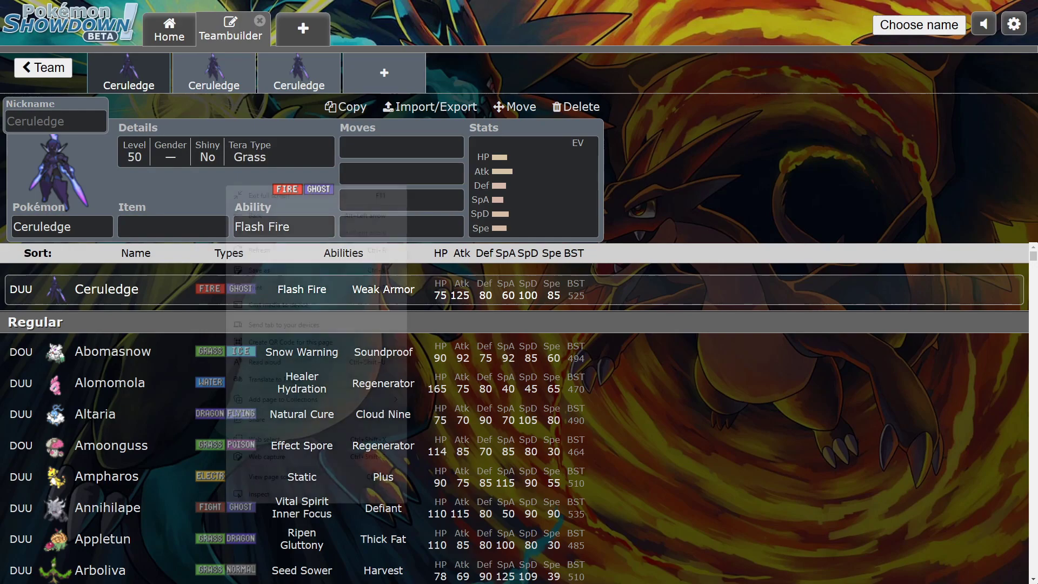
Review the first Ceruledge's ability options and its level, gender, shiny and Tera type details.
{"action": "left_click", "coordinate": [289, 227]}
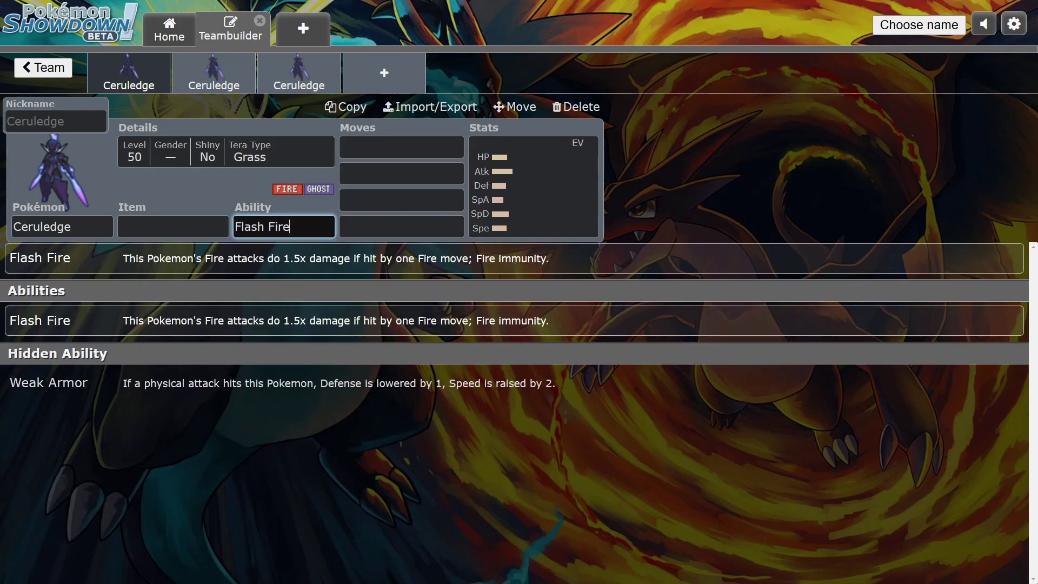
{"action": "left_click", "coordinate": [226, 151]}
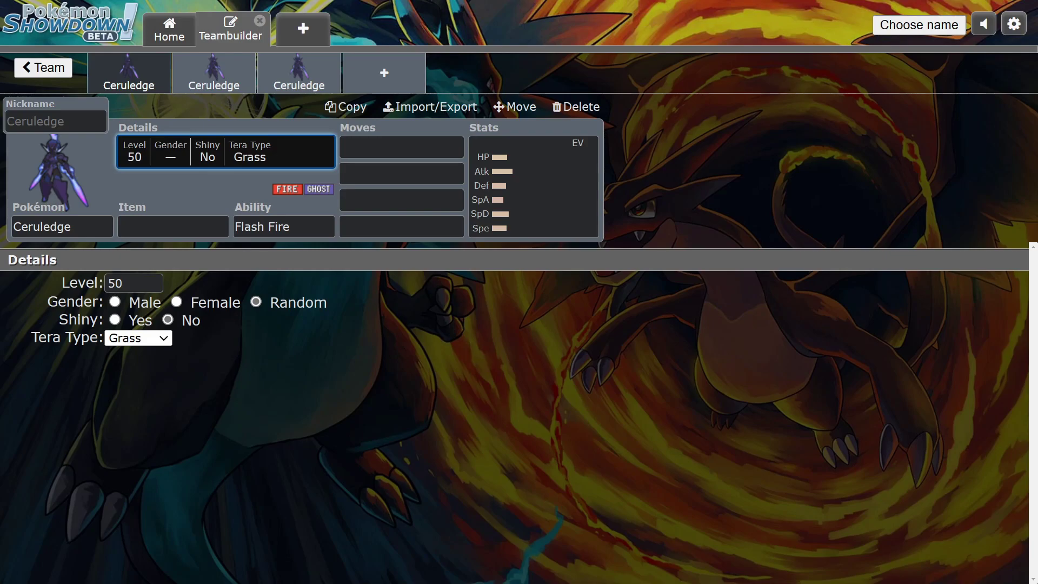
{"action": "left_click", "coordinate": [283, 227]}
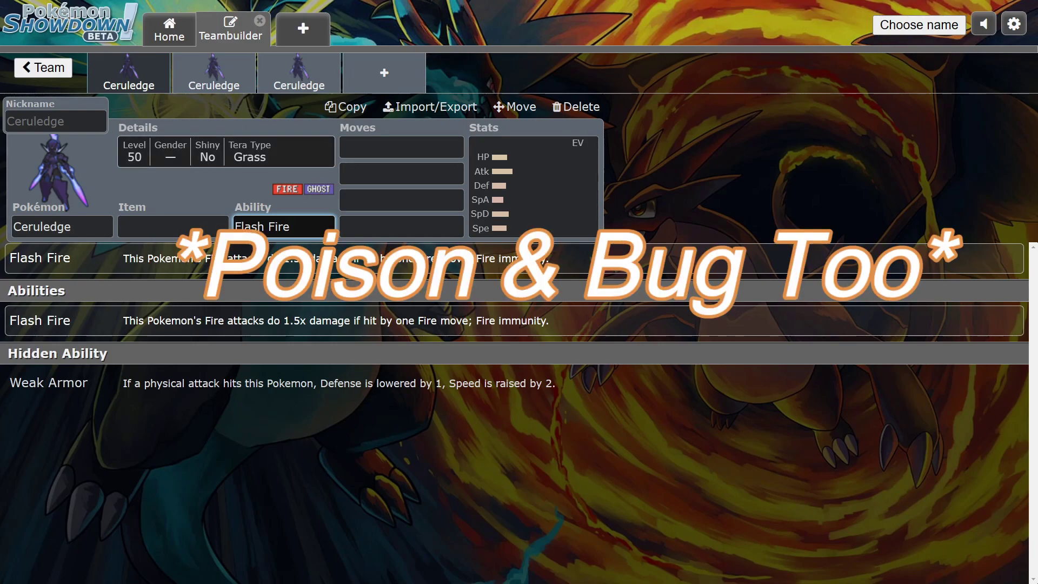
Give the first Ceruledge a Clear Amulet as its held item.
{"action": "left_click", "coordinate": [173, 226]}
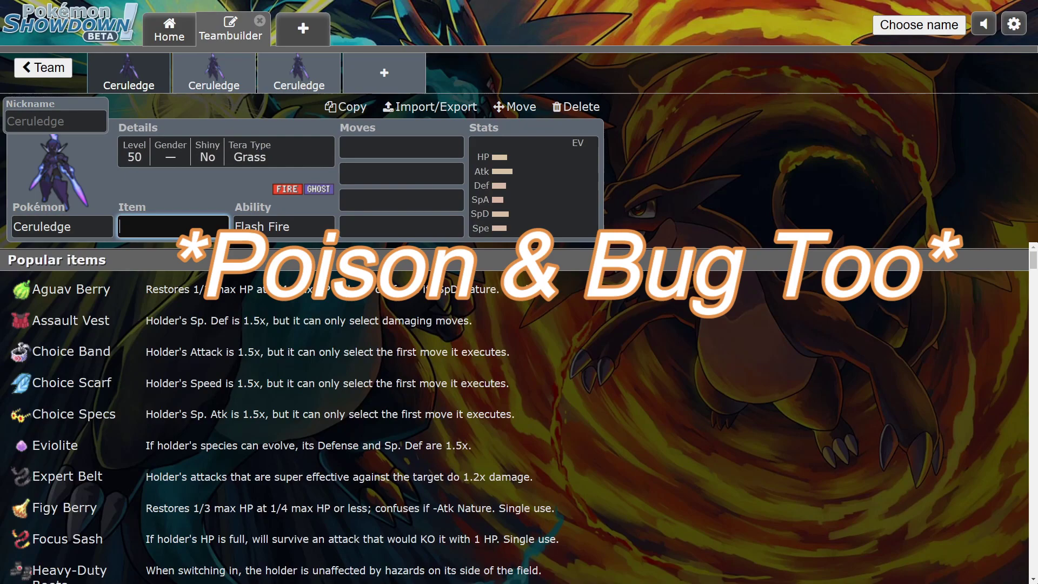
{"action": "type", "text": "cle"}
{"action": "key", "text": "Return"}
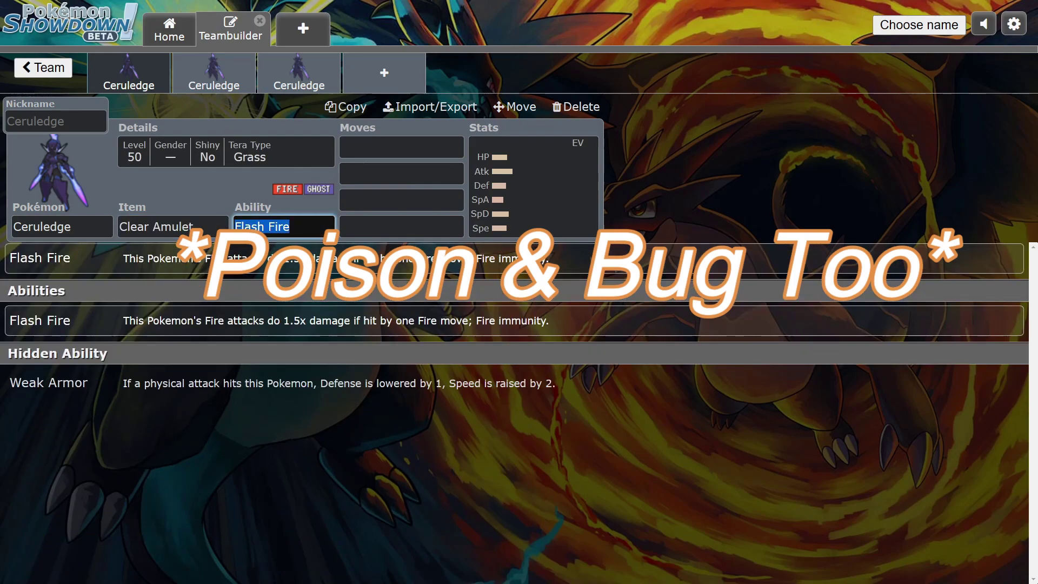
Replace Ceruledge's held item with a Lum Berry.
{"action": "left_click", "coordinate": [173, 226]}
{"action": "right_click", "coordinate": [219, 200]}
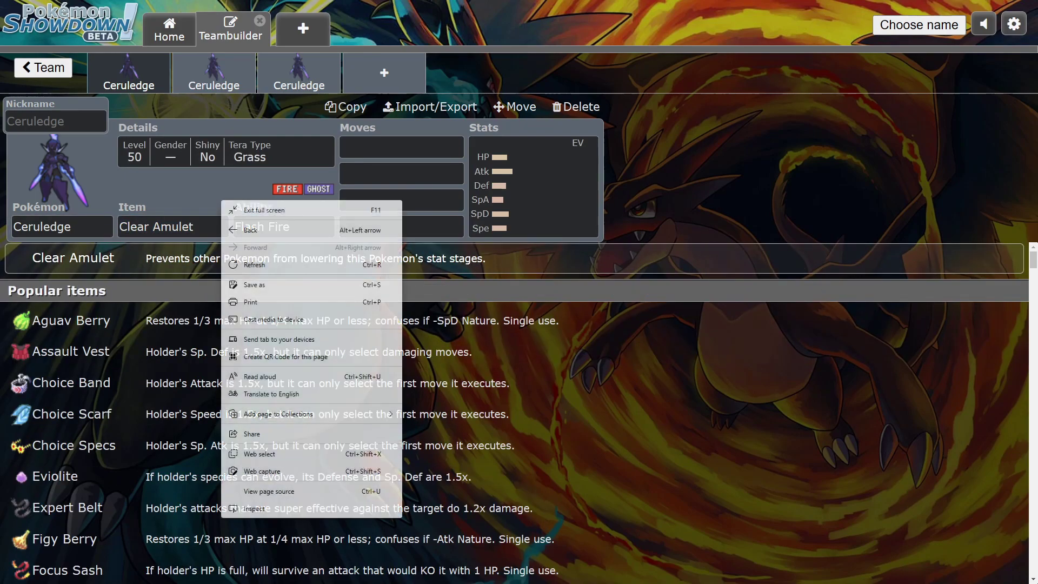
{"action": "key", "text": "Escape"}
{"action": "key", "text": "BackSpace"}
{"action": "key", "text": "BackSpace"}
{"action": "key", "text": "BackSpace"}
{"action": "key", "text": "BackSpace"}
{"action": "key", "text": "BackSpace"}
{"action": "key", "text": "BackSpace"}
{"action": "key", "text": "BackSpace"}
{"action": "key", "text": "BackSpace"}
{"action": "key", "text": "BackSpace"}
{"action": "key", "text": "BackSpace"}
{"action": "key", "text": "BackSpace"}
{"action": "key", "text": "BackSpace"}
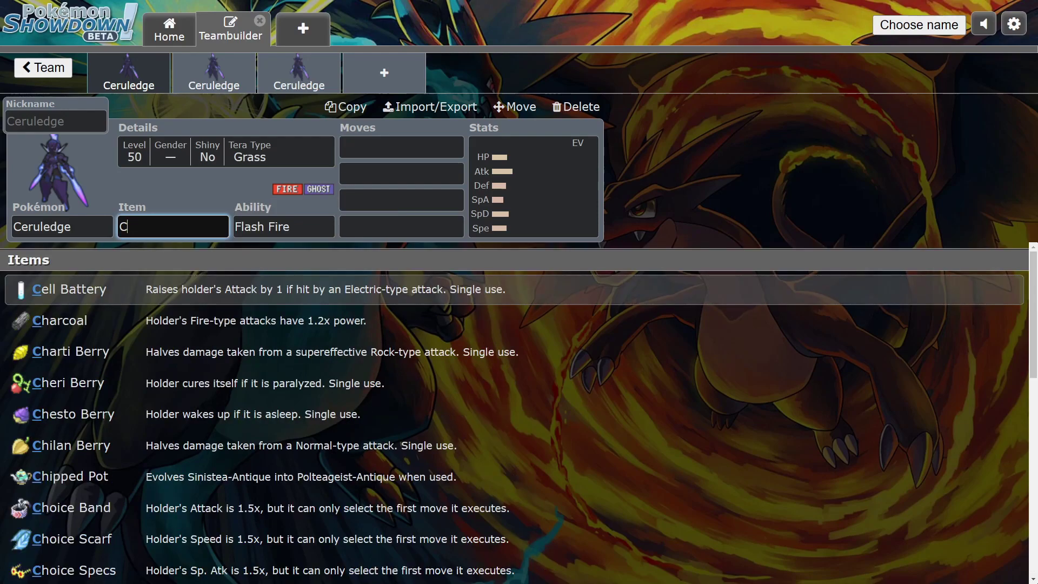
{"action": "type", "text": "lum"}
{"action": "key", "text": "Return"}
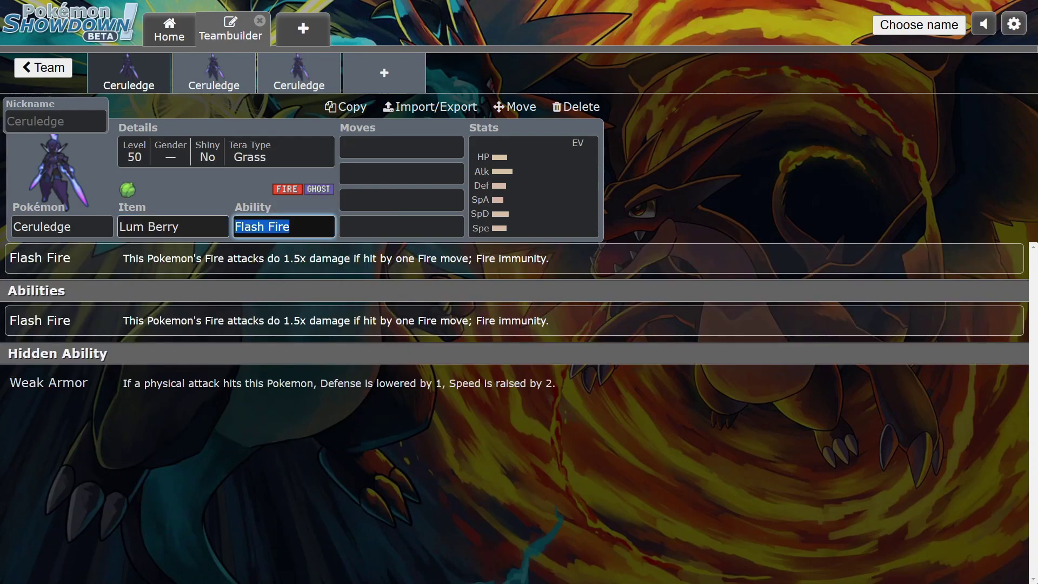
Clear the item entry and set the first Ceruledge's held item to Clear Amulet.
{"action": "left_click", "coordinate": [174, 226]}
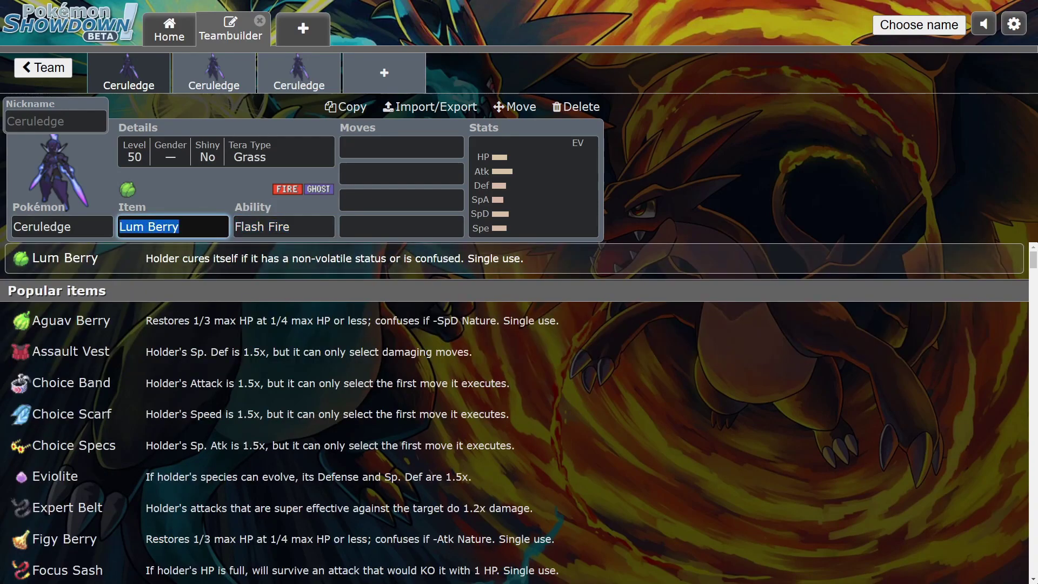
{"action": "key", "text": "BackSpace"}
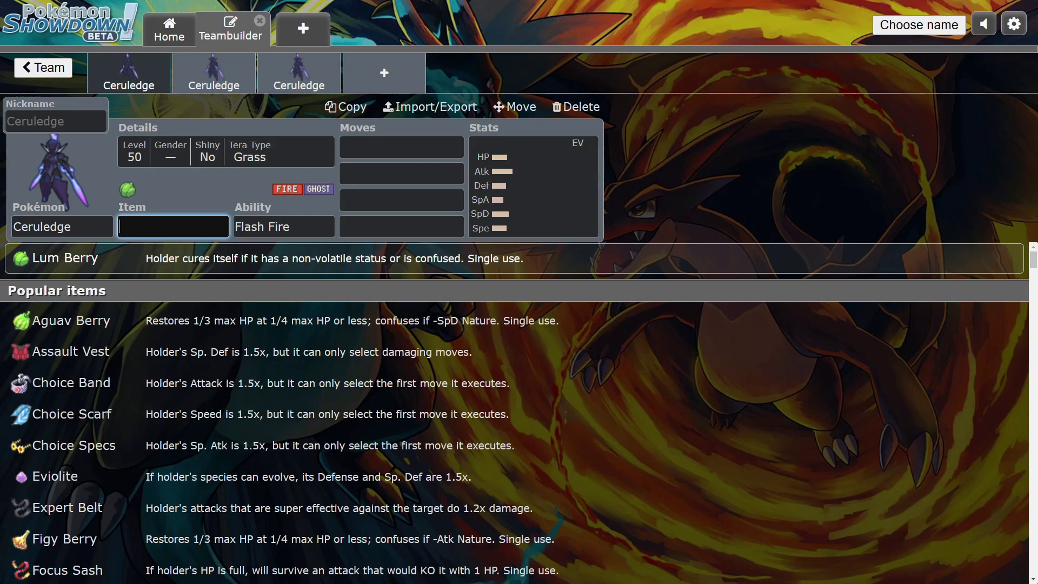
{"action": "left_click", "coordinate": [286, 227]}
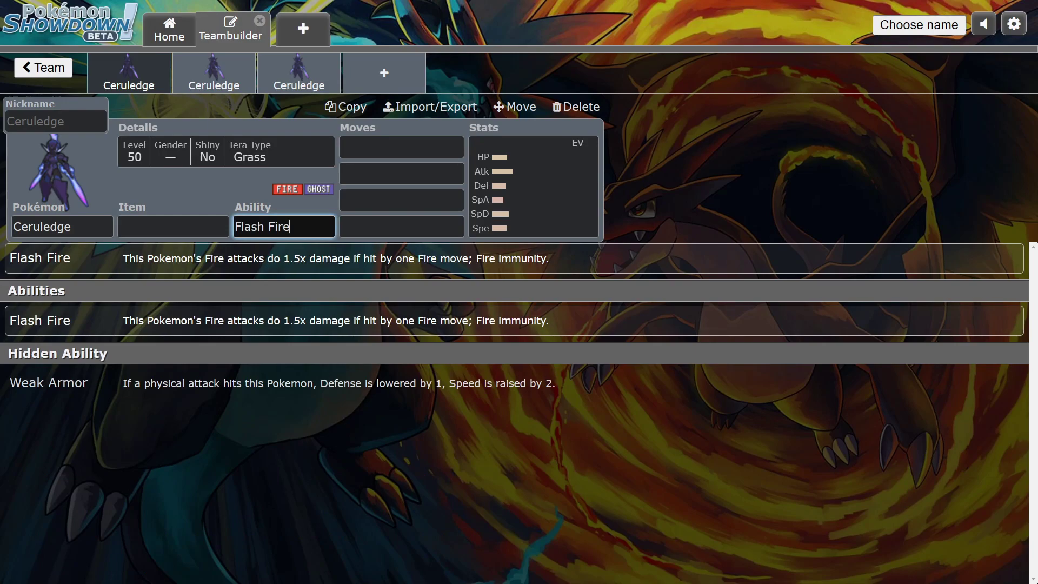
{"action": "left_click", "coordinate": [173, 227]}
{"action": "type", "text": "clea"}
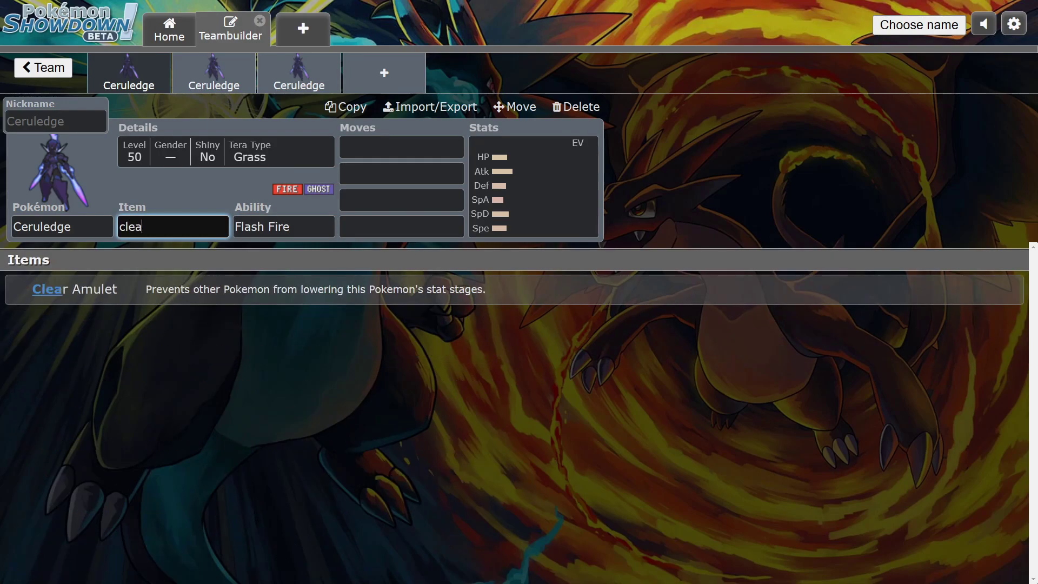
{"action": "key", "text": "Return"}
{"action": "key", "text": "Escape"}
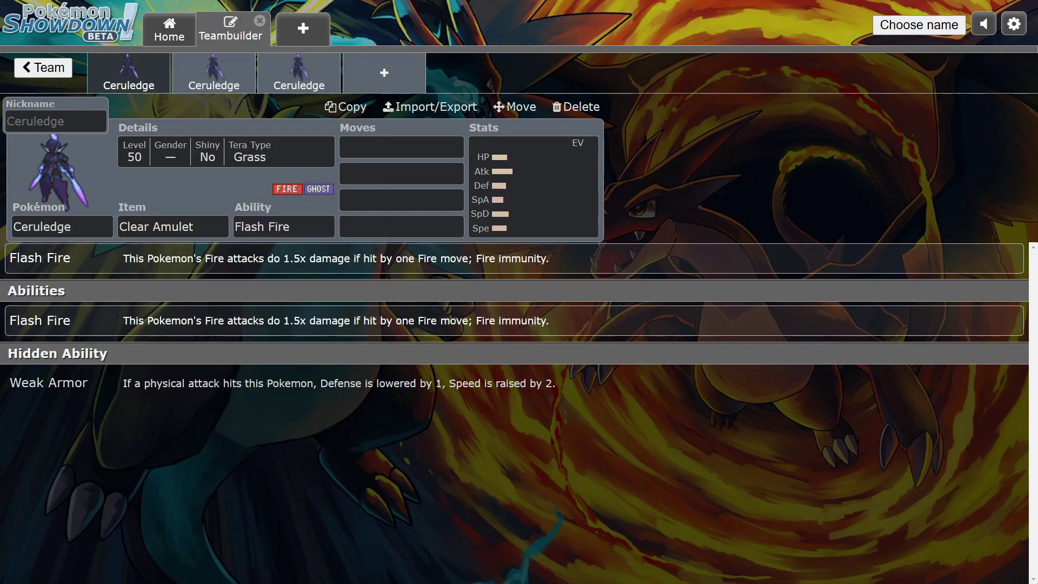
Set Ceruledge's first move to Protect, discarding the search for Bulk Up.
{"action": "left_click", "coordinate": [401, 147]}
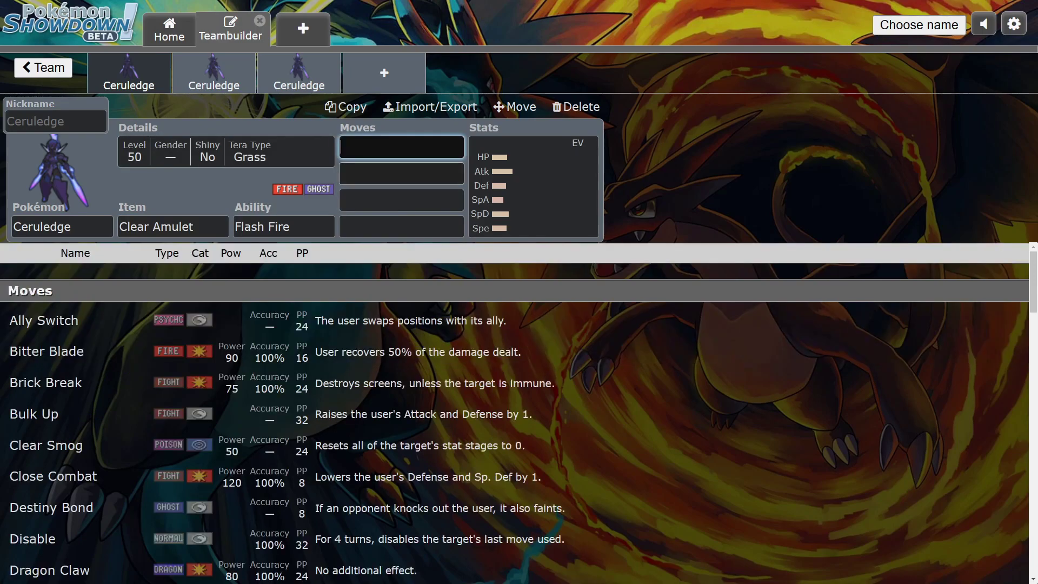
{"action": "type", "text": "bul"}
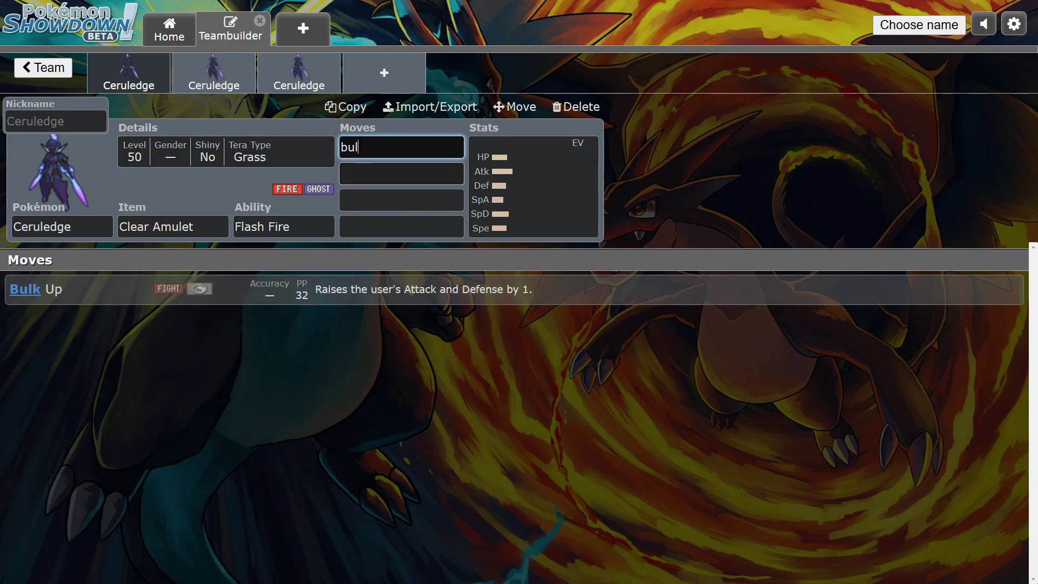
{"action": "key", "text": "BackSpace"}
{"action": "key", "text": "BackSpace"}
{"action": "key", "text": "BackSpace"}
{"action": "type", "text": "pro"}
{"action": "key", "text": "Return"}
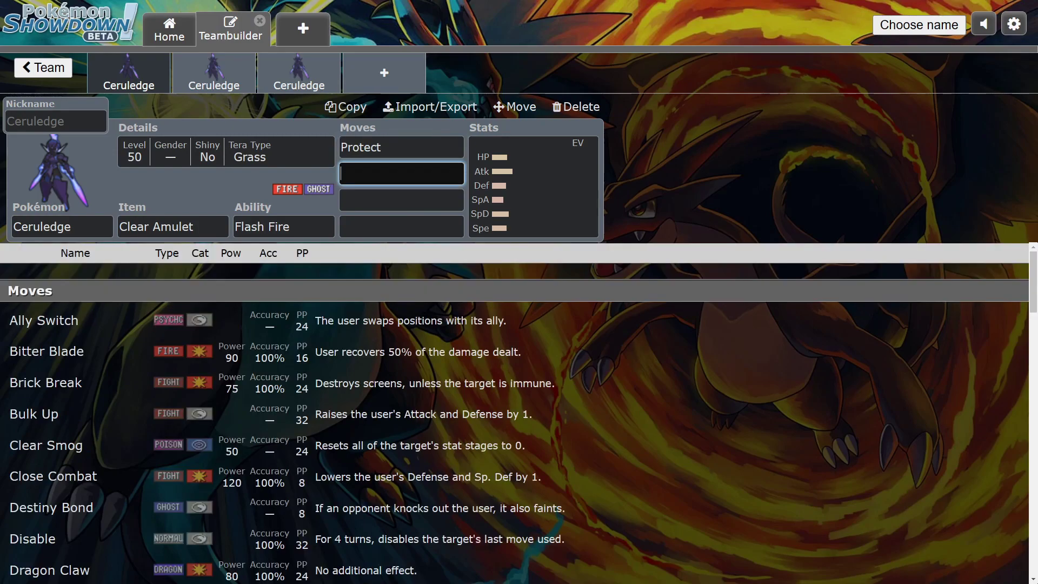
Add Tera Blast as the second move and Bitter Blade as the third move.
{"action": "type", "text": "ter"}
{"action": "key", "text": "Return"}
{"action": "type", "text": "bitt"}
{"action": "key", "text": "Return"}
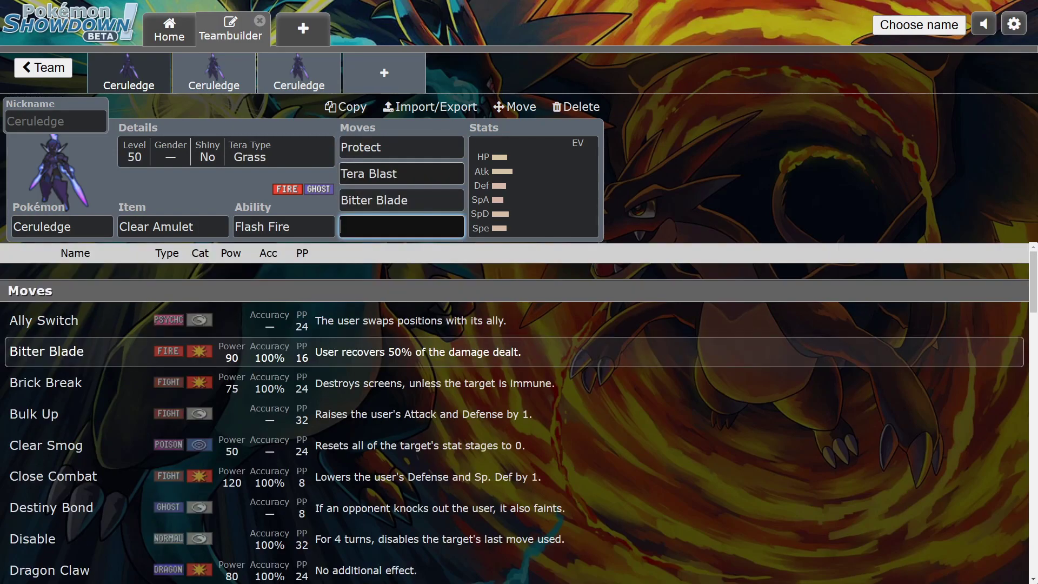
Add Shadow Sneak as Ceruledge's fourth move.
{"action": "type", "text": "shado"}
{"action": "key", "text": "Down"}
{"action": "key", "text": "Down"}
{"action": "key", "text": "Return"}
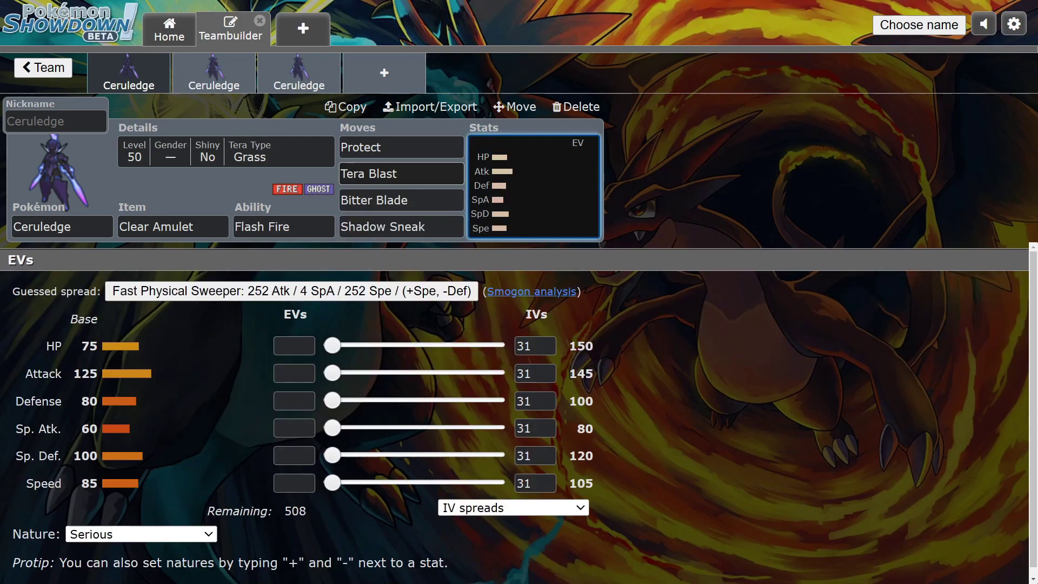
Try Shadow Claw as the fourth move and switch the slot back to Shadow Sneak.
{"action": "left_click", "coordinate": [401, 226]}
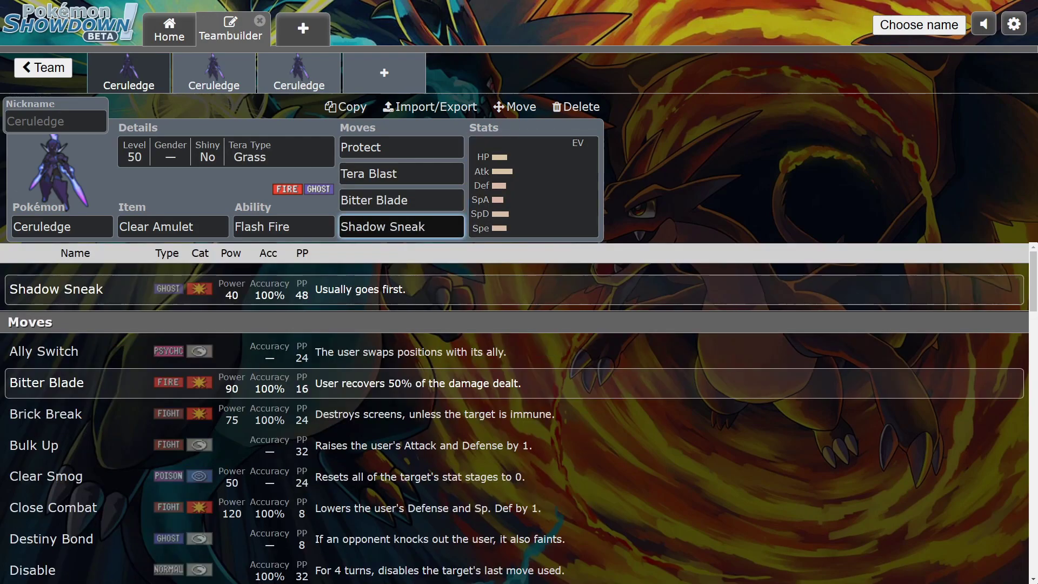
{"action": "key", "text": "ctrl+a"}
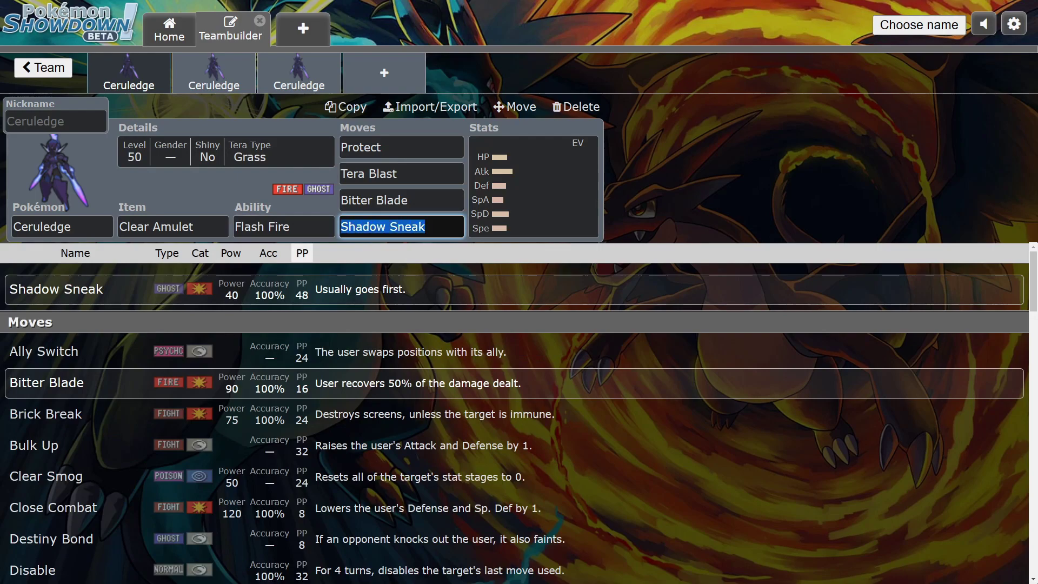
{"action": "type", "text": "shado"}
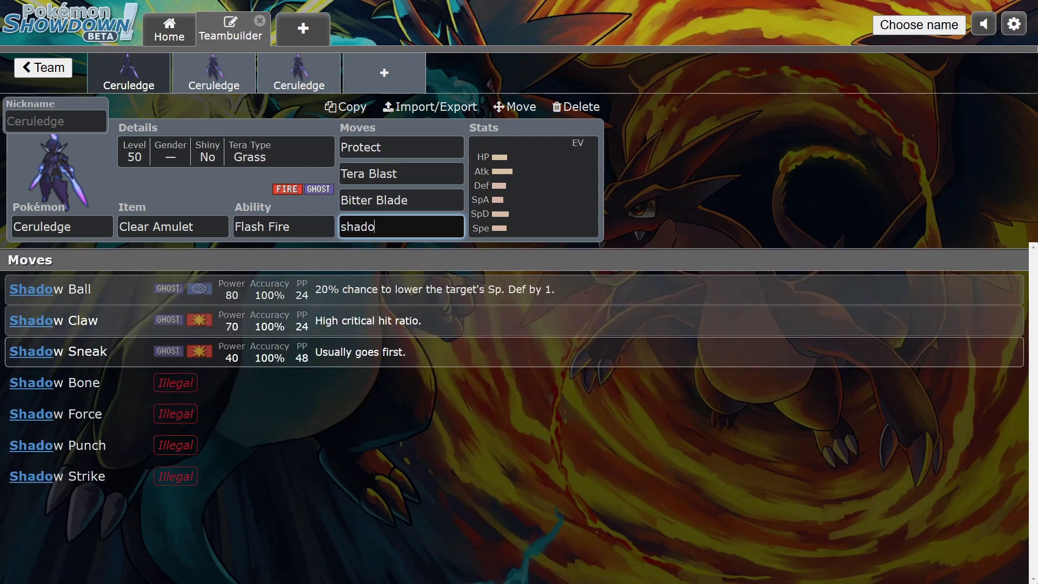
{"action": "left_click", "coordinate": [401, 320]}
{"action": "left_click_drag", "start_coordinate": [417, 227], "coordinate": [330, 227]}
{"action": "type", "text": "shado"}
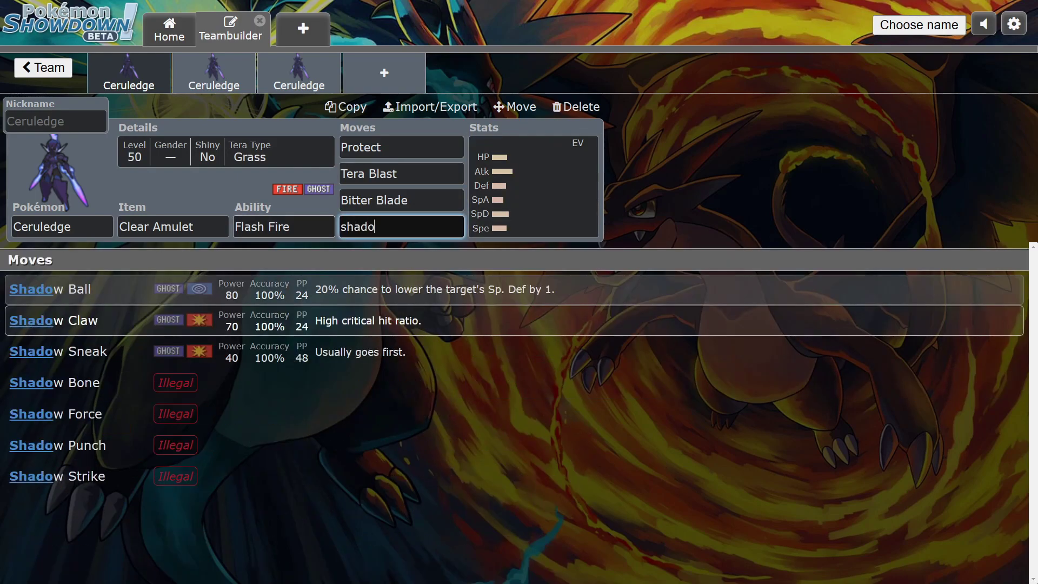
{"action": "key", "text": "Down"}
{"action": "key", "text": "Return"}
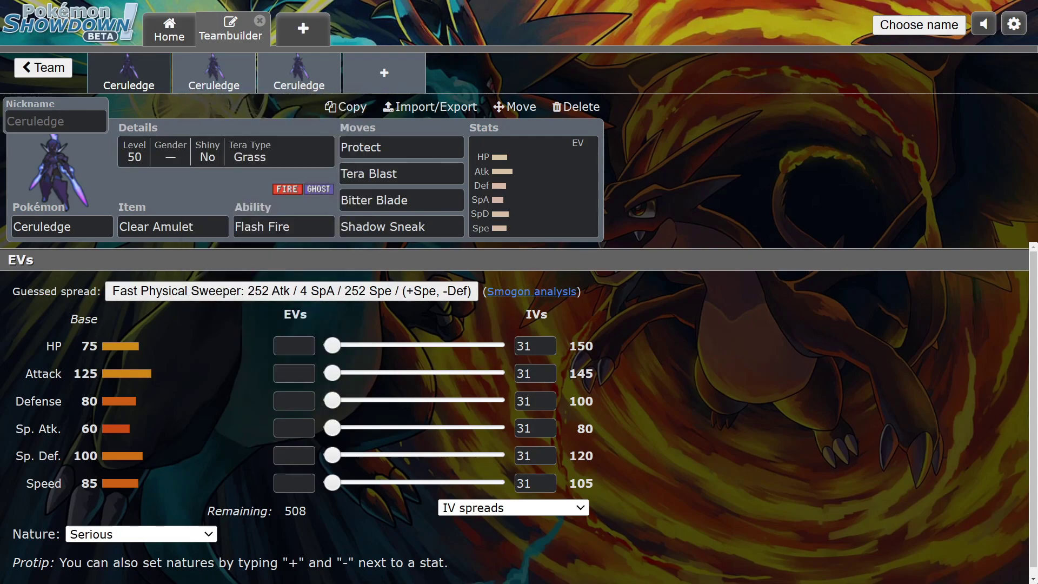
Compare the type, power, accuracy and effect of Bitter Blade, Shadow Sneak and Tera Blast.
{"action": "left_click", "coordinate": [401, 200]}
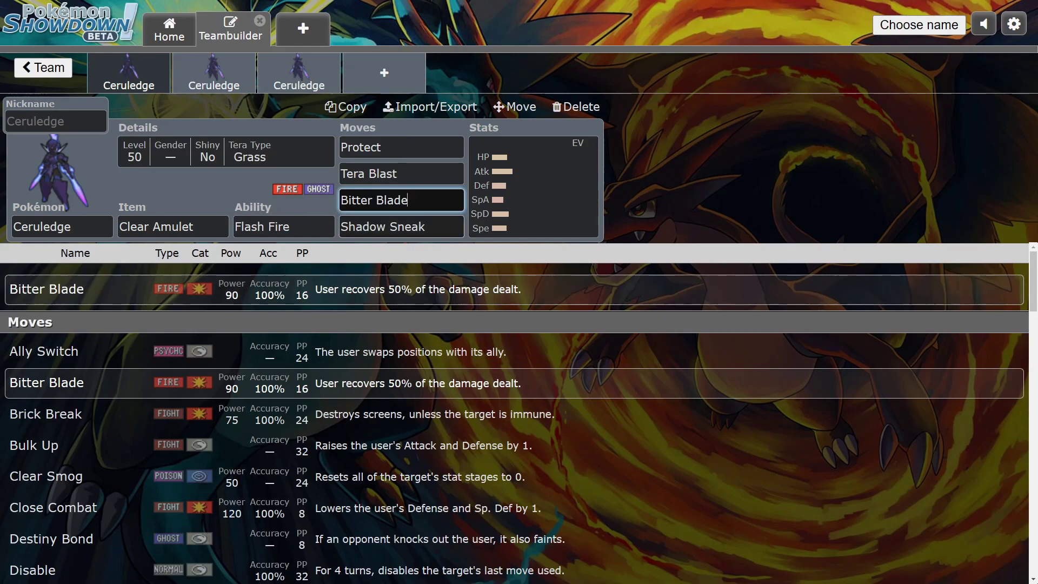
{"action": "left_click", "coordinate": [425, 227]}
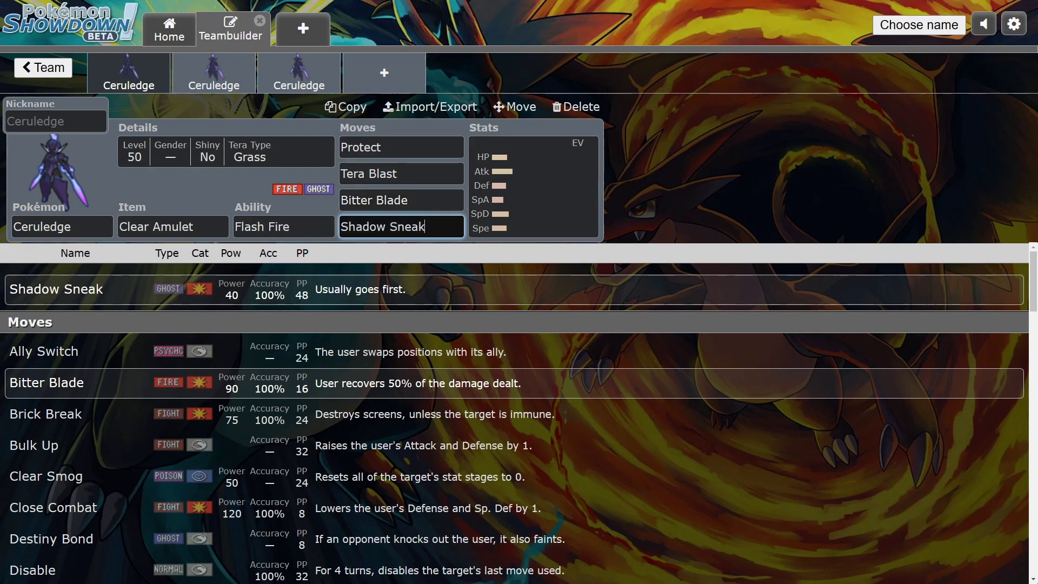
{"action": "left_click", "coordinate": [408, 200]}
{"action": "left_click", "coordinate": [397, 173]}
{"action": "key", "text": "ctrl+a"}
{"action": "key", "text": "End"}
{"action": "key", "text": "shift+Left"}
{"action": "key", "text": "shift+Left"}
{"action": "key", "text": "shift+Left"}
{"action": "key", "text": "shift+Left"}
{"action": "key", "text": "shift+Left"}
{"action": "key", "text": "shift+Left"}
{"action": "key", "text": "shift+Left"}
{"action": "key", "text": "shift+Left"}
{"action": "left_click", "coordinate": [398, 173]}
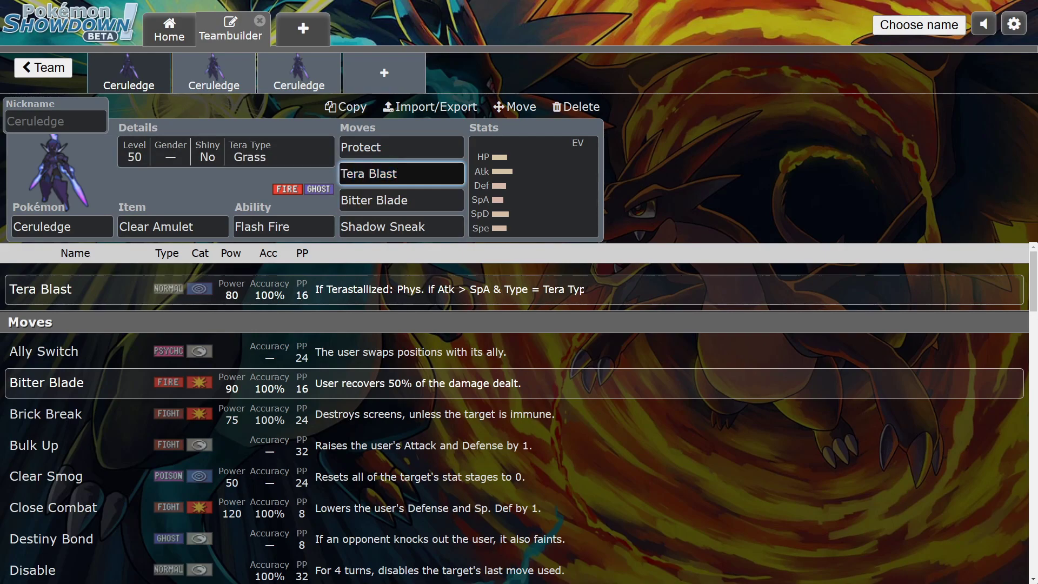
{"action": "right_click", "coordinate": [259, 190]}
{"action": "key", "text": "Escape"}
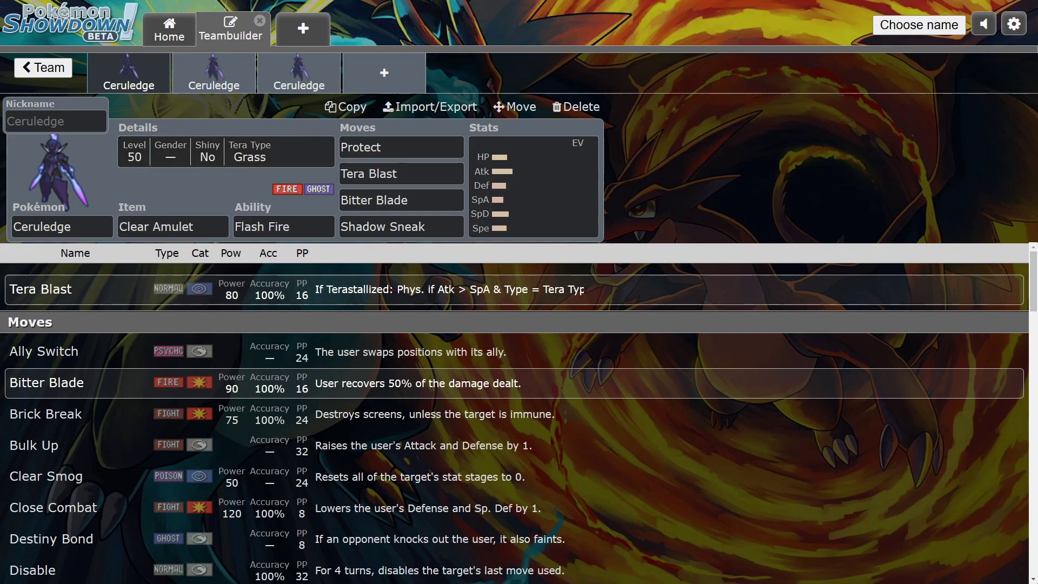
{"action": "right_click", "coordinate": [257, 197]}
{"action": "key", "text": "Escape"}
{"action": "left_click", "coordinate": [400, 174]}
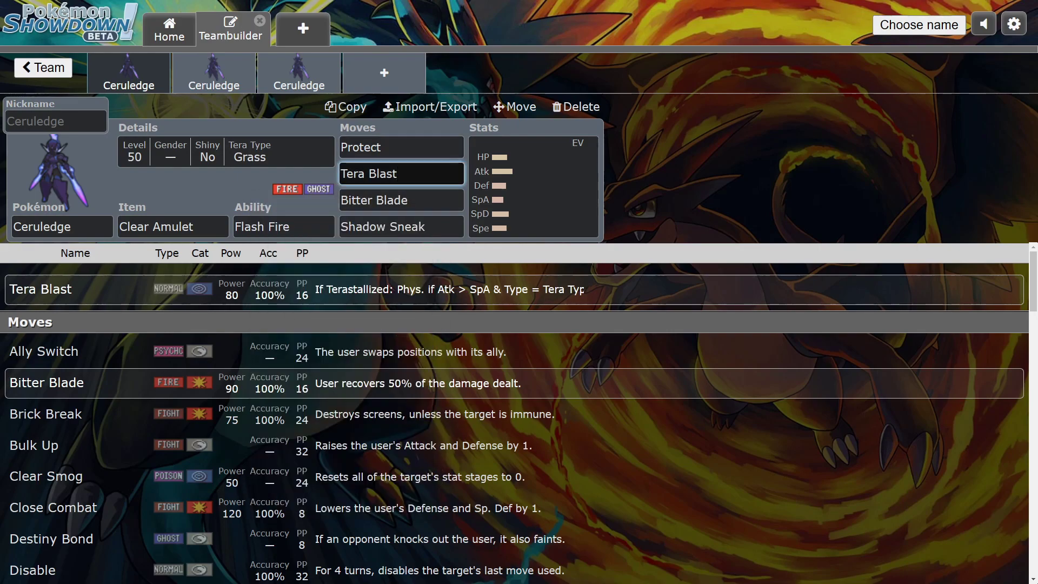
{"action": "left_click", "coordinate": [401, 200]}
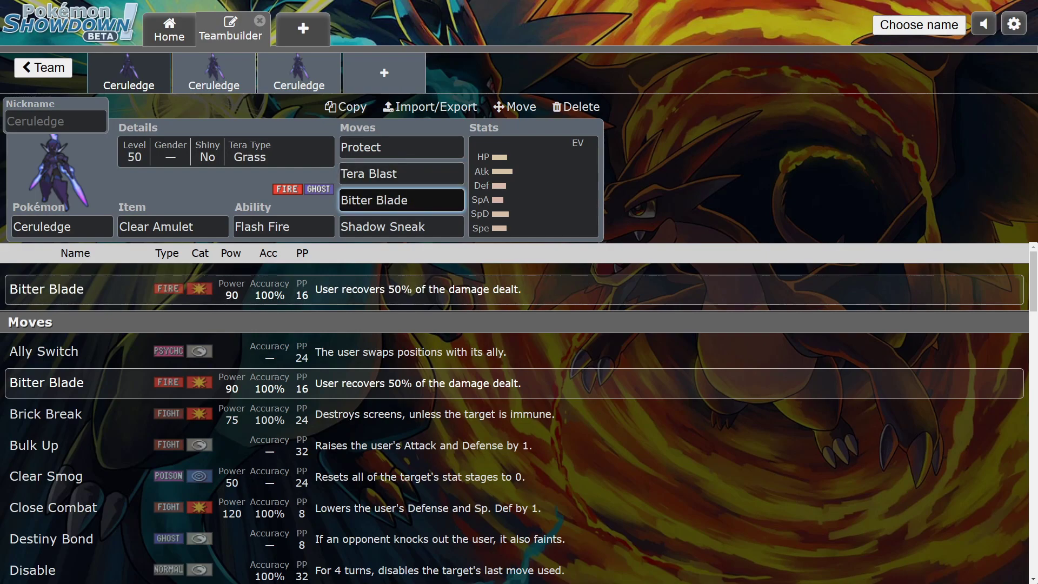
{"action": "left_click", "coordinate": [401, 173]}
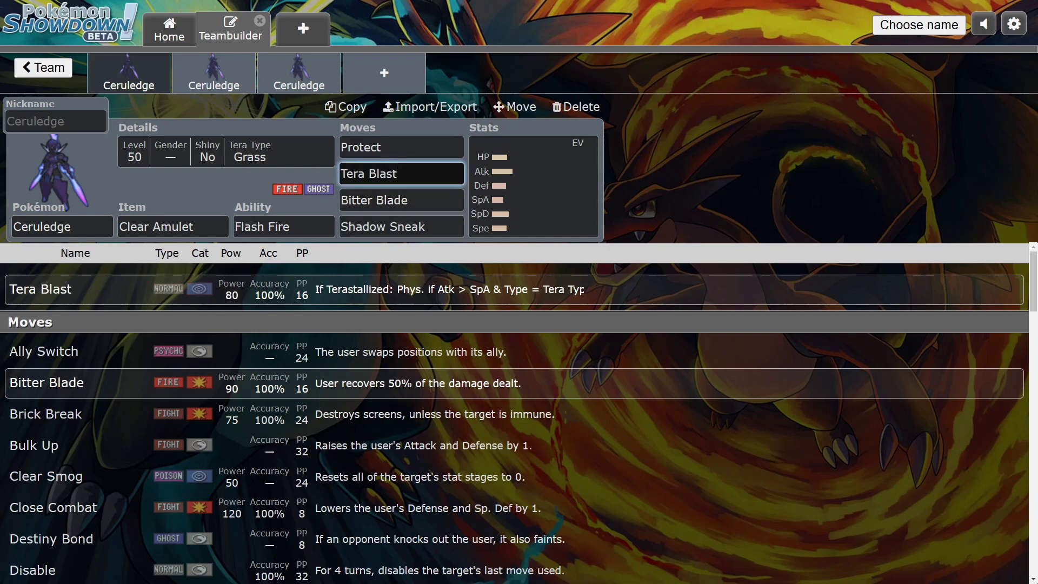
{"action": "left_click", "coordinate": [401, 200]}
{"action": "left_click", "coordinate": [401, 174]}
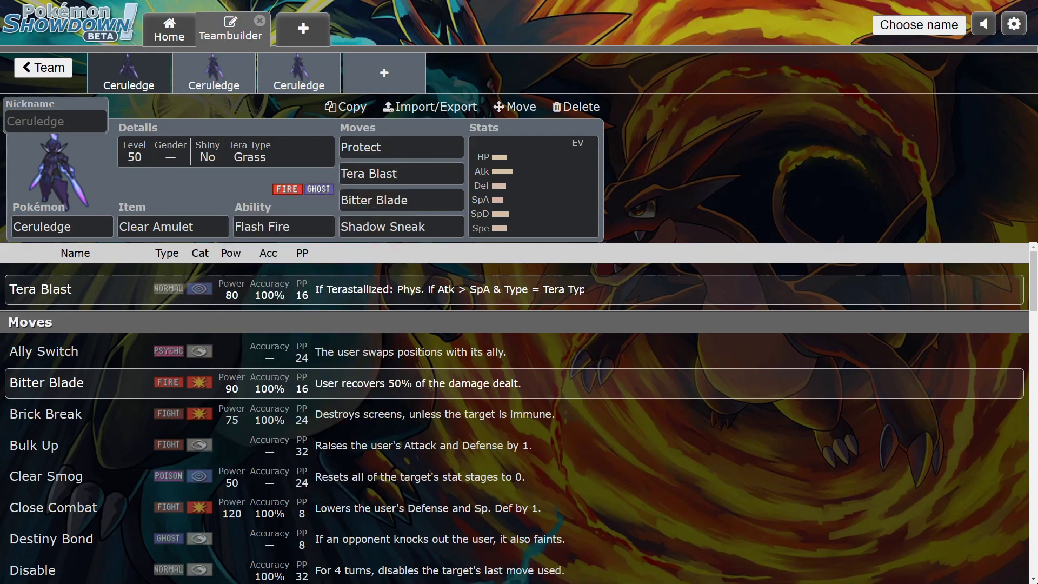
Set Ceruledge's Attack EVs to 252 and its nature to Adamant (+Atk, -SpA).
{"action": "left_click", "coordinate": [533, 186]}
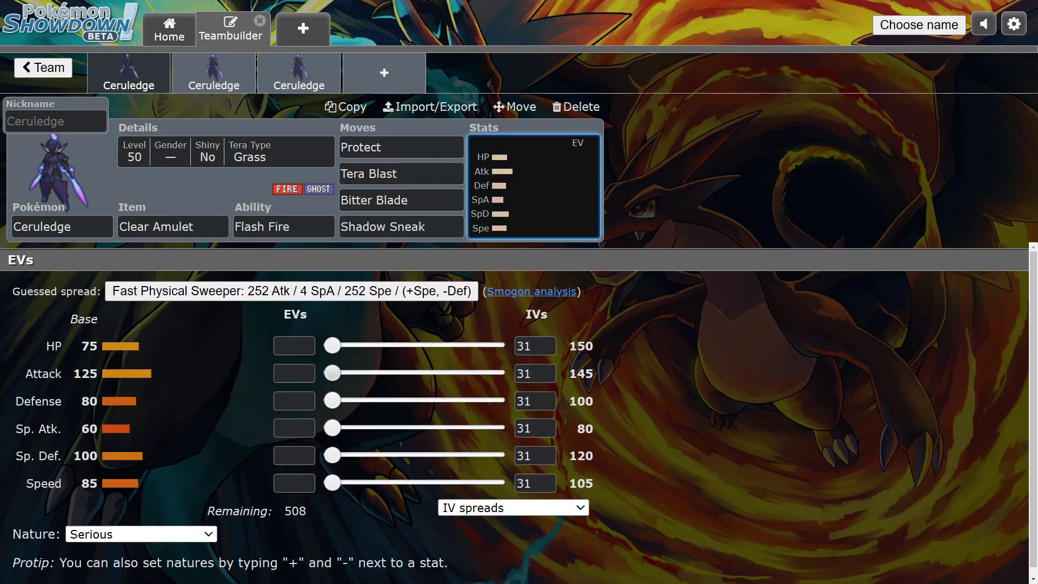
{"action": "left_click_drag", "start_coordinate": [332, 373], "coordinate": [503, 373]}
{"action": "left_click", "coordinate": [141, 534]}
{"action": "scroll", "coordinate": [129, 292], "scroll_direction": "up", "scroll_amount": 1}
{"action": "left_click", "coordinate": [130, 246]}
Set Ceruledge's HP EVs to 196 and its Speed EVs to 12.
{"action": "left_click_drag", "start_coordinate": [332, 344], "coordinate": [459, 345]}
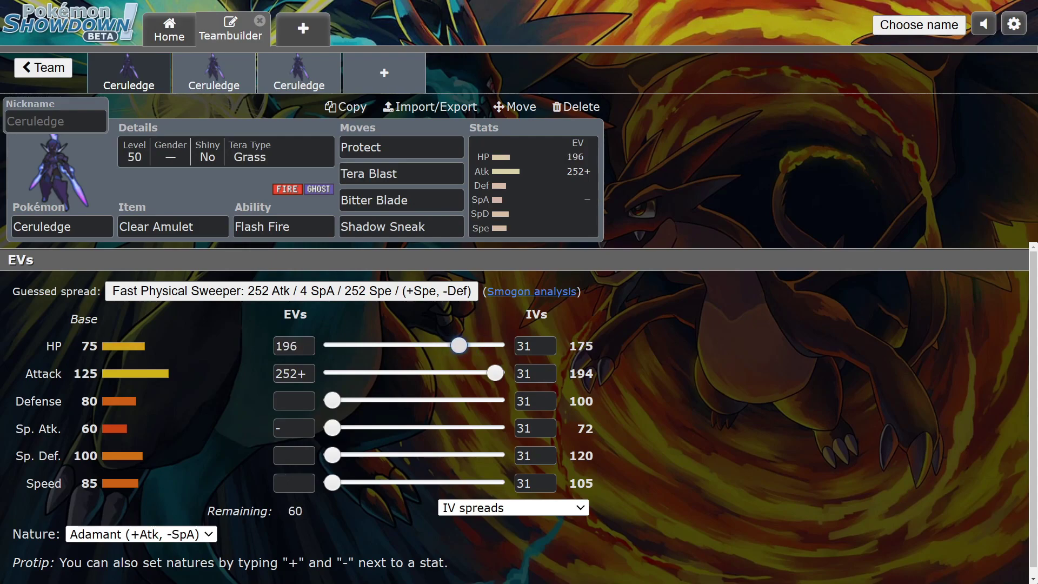
{"action": "left_click_drag", "start_coordinate": [332, 483], "coordinate": [340, 482]}
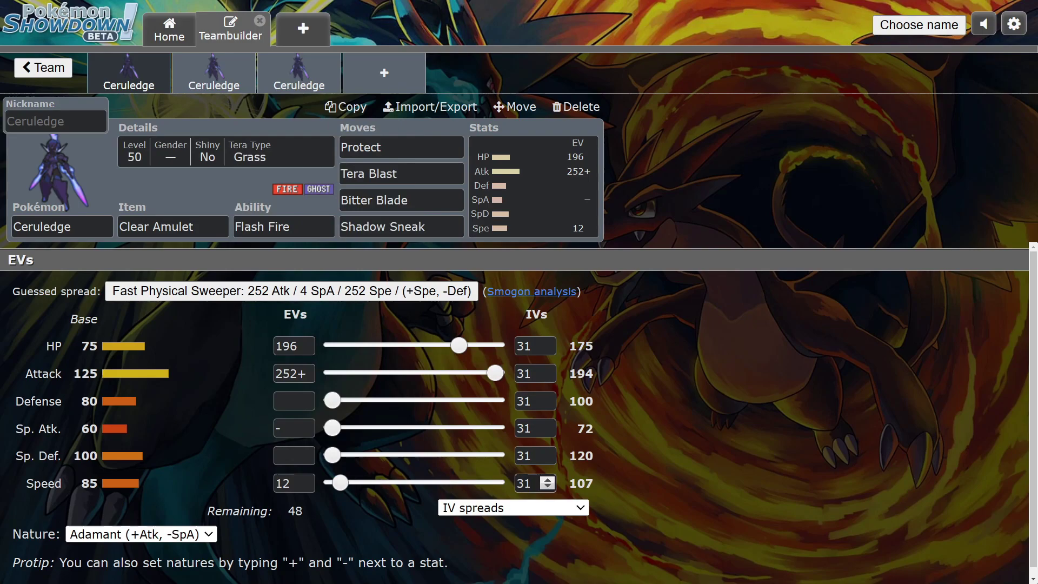
{"action": "mouse_move", "coordinate": [459, 345]}
{"action": "left_mouse_down"}
{"action": "mouse_move", "coordinate": [487, 345]}
{"action": "mouse_move", "coordinate": [458, 345]}
{"action": "left_mouse_up"}
{"action": "mouse_move", "coordinate": [332, 400]}
{"action": "left_mouse_down"}
{"action": "mouse_move", "coordinate": [345, 400]}
{"action": "mouse_move", "coordinate": [332, 400]}
{"action": "left_mouse_up"}
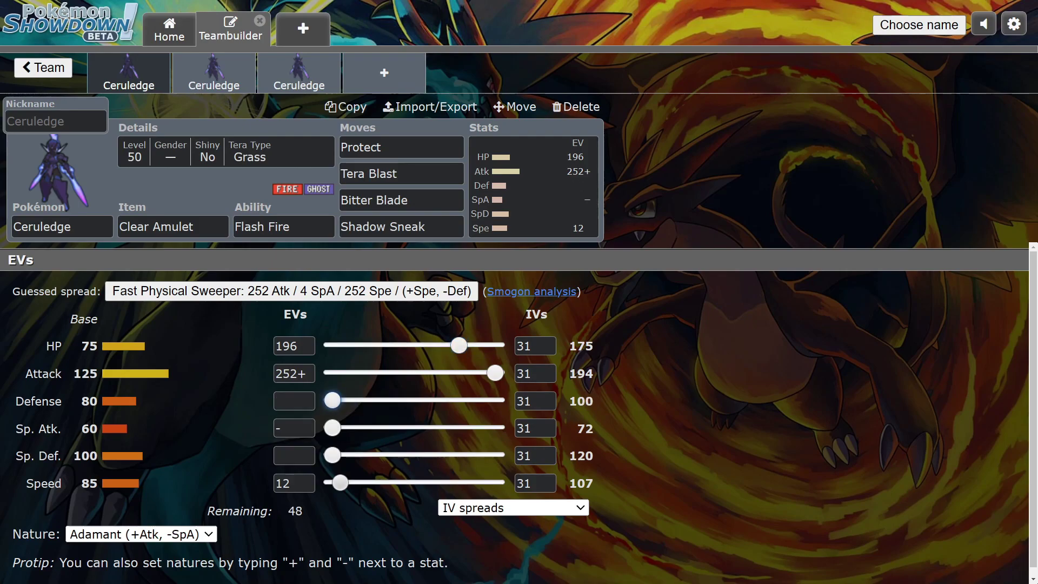
Reset the Tera Grass Ceruledge's Speed and HP EVs to 0.
{"action": "left_click_drag", "start_coordinate": [340, 482], "coordinate": [345, 483]}
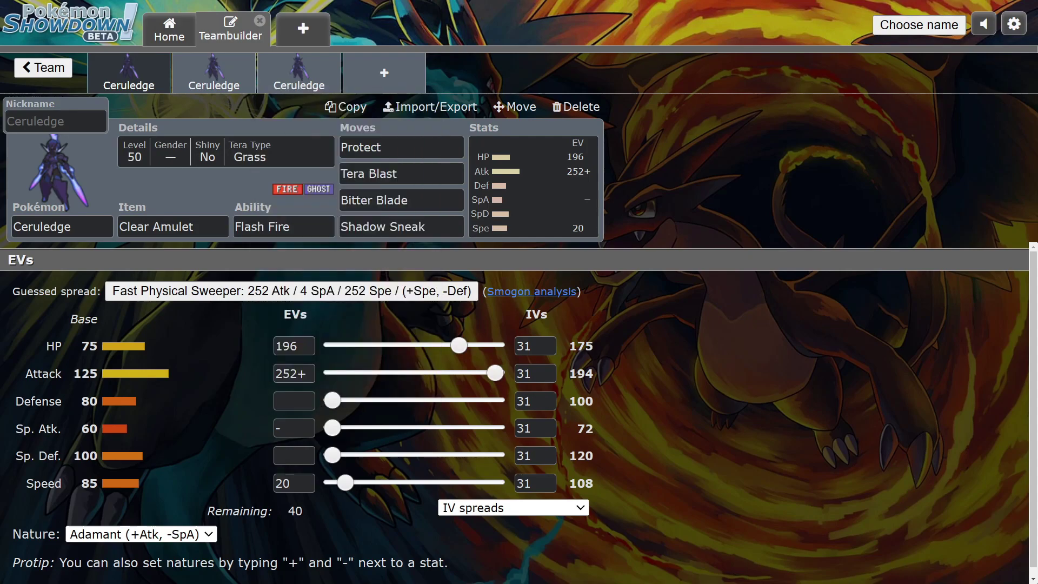
{"action": "left_click_drag", "start_coordinate": [346, 482], "coordinate": [326, 482]}
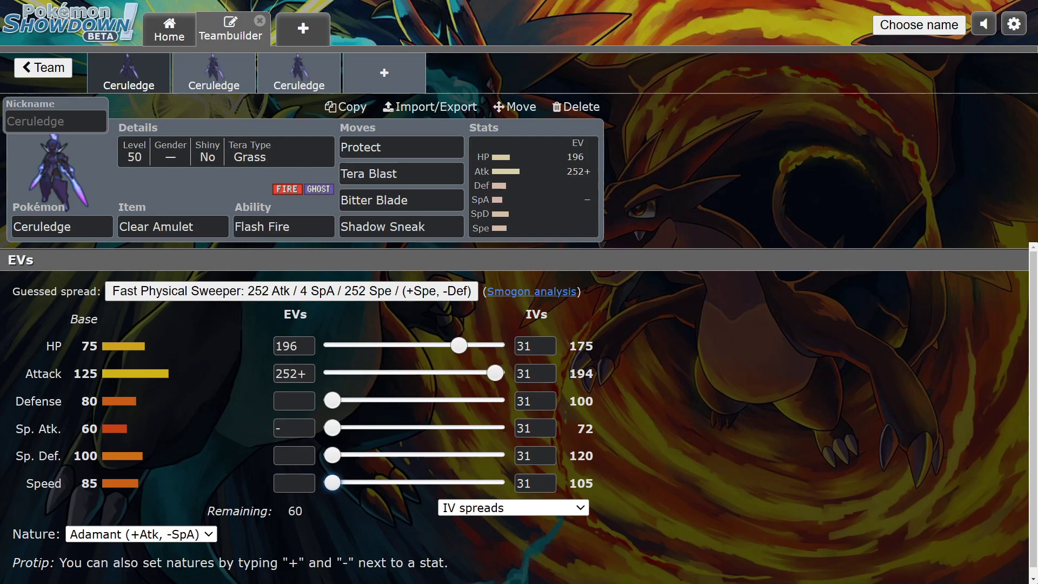
{"action": "left_click_drag", "start_coordinate": [459, 345], "coordinate": [325, 345]}
View the Tera Dark Ceruledge's stats and return to the Tera Grass Ceruledge.
{"action": "left_click", "coordinate": [214, 73]}
{"action": "right_click", "coordinate": [210, 196]}
{"action": "key", "text": "Escape"}
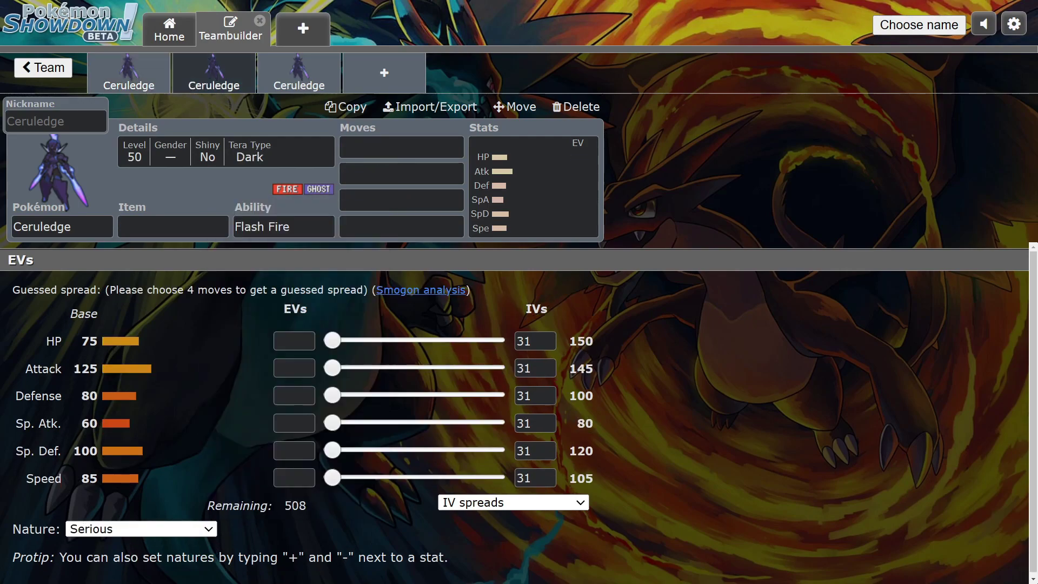
{"action": "left_click", "coordinate": [129, 73]}
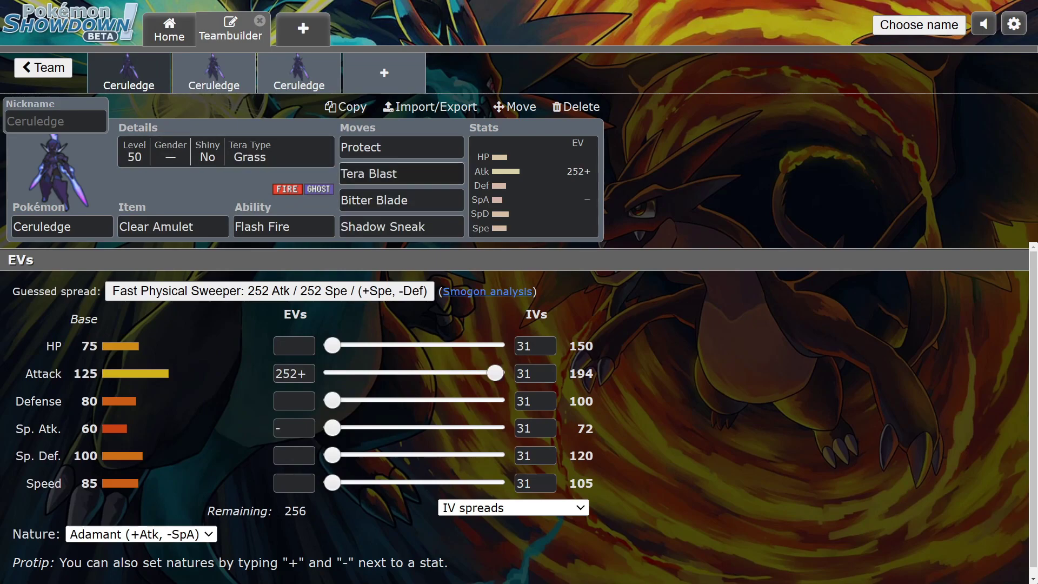
Try Solar Blade as the Tera Grass Ceruledge's second move and switch the slot back to Tera Blast.
{"action": "left_click_drag", "start_coordinate": [405, 174], "coordinate": [341, 174]}
{"action": "type", "text": "sola"}
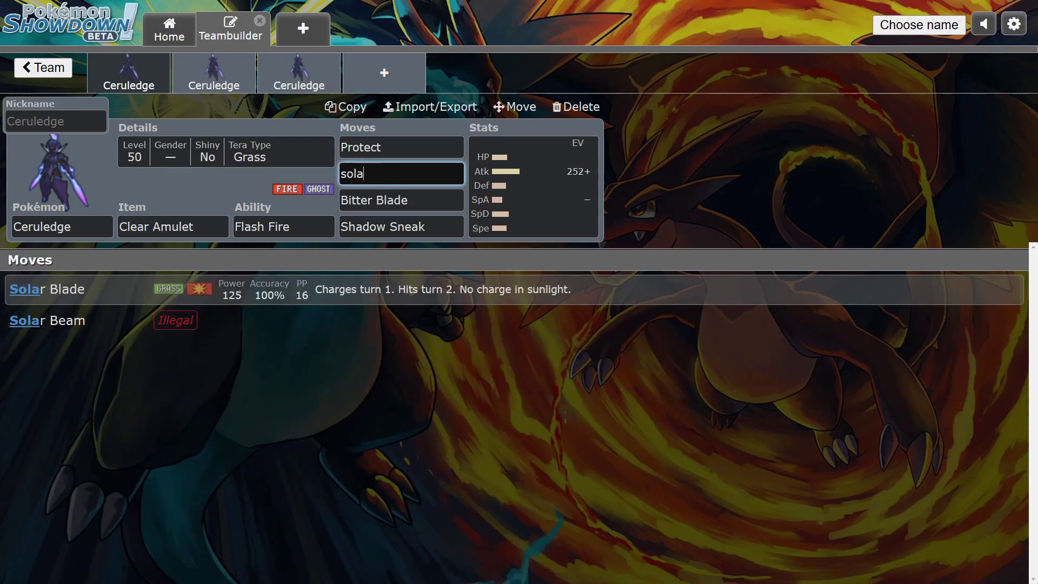
{"action": "key", "text": "Return"}
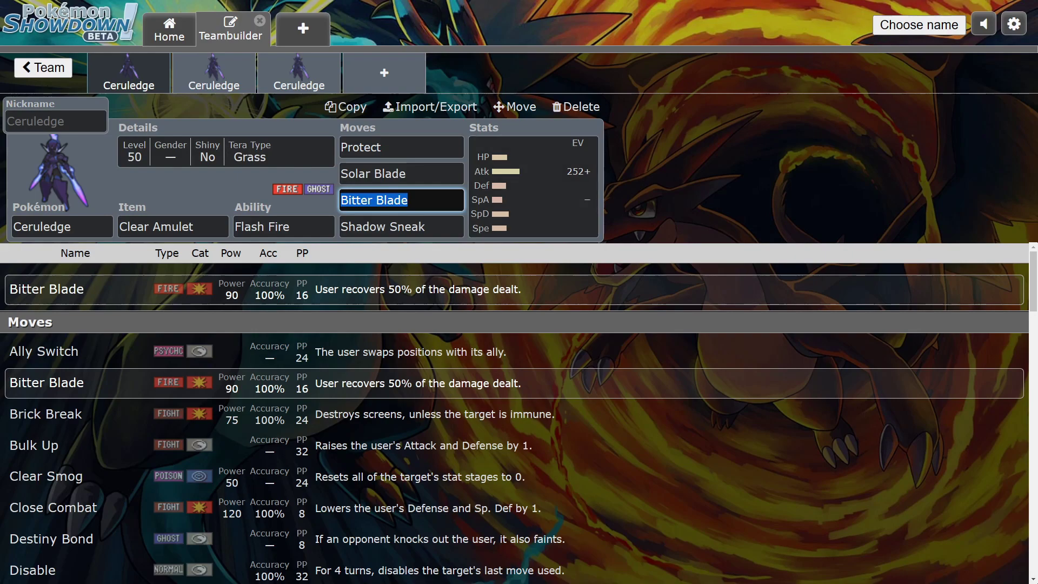
{"action": "left_click", "coordinate": [408, 173]}
{"action": "type", "text": "ter"}
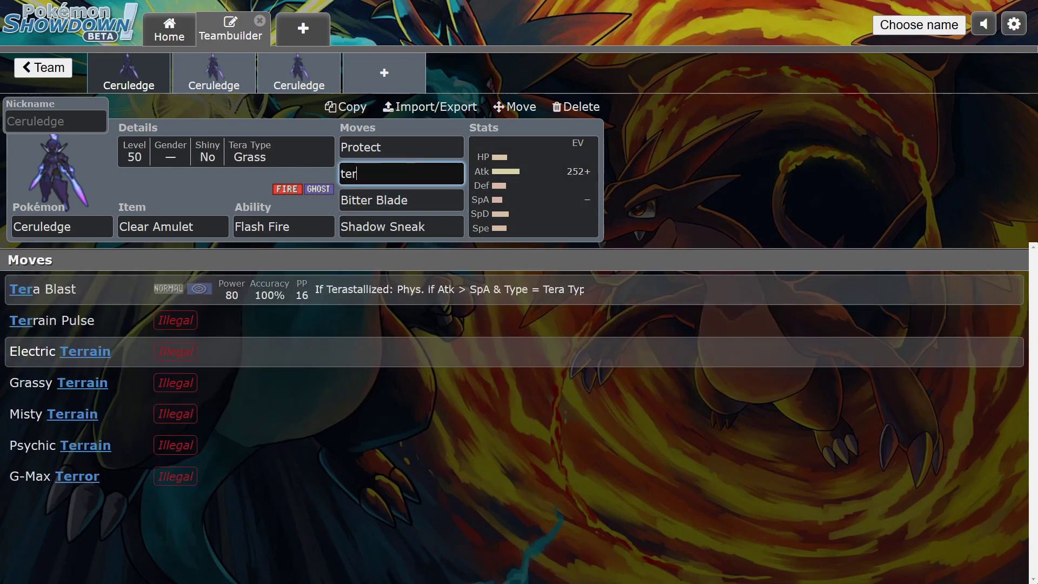
{"action": "key", "text": "ctrl+a"}
{"action": "type", "text": "sol"}
{"action": "key", "text": "Return"}
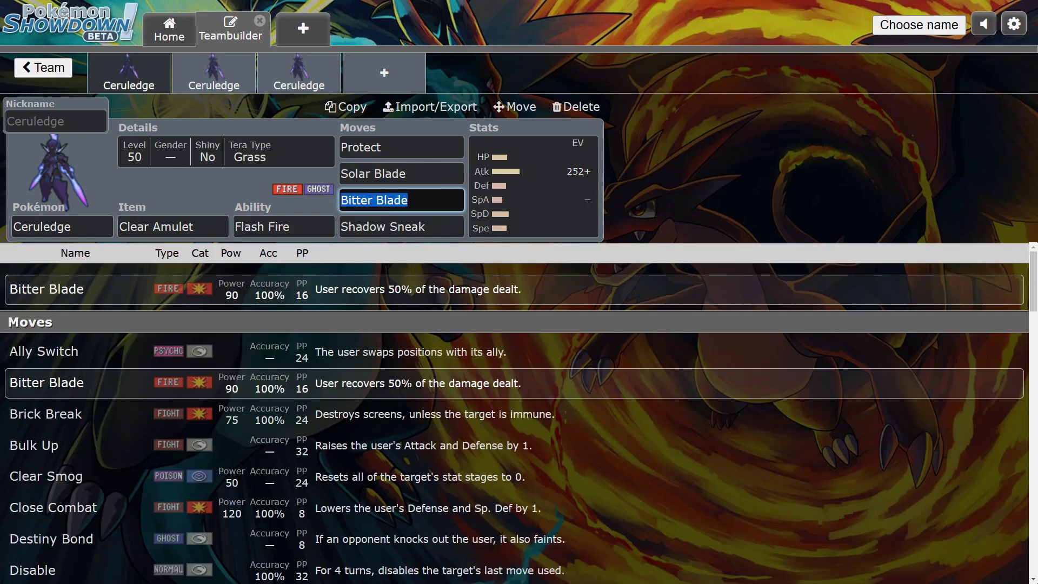
{"action": "left_click", "coordinate": [406, 174]}
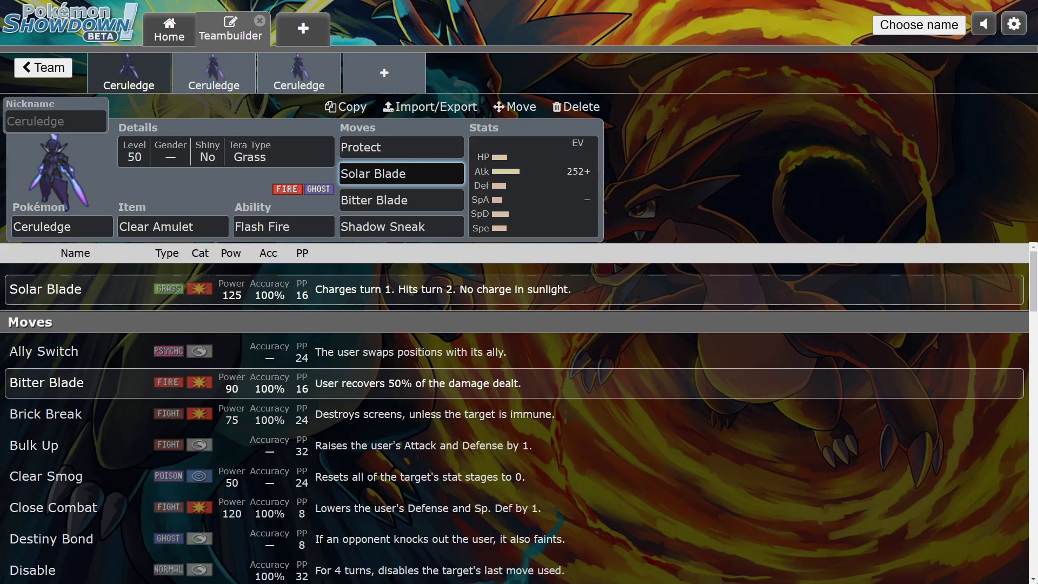
{"action": "key", "text": "ctrl+a"}
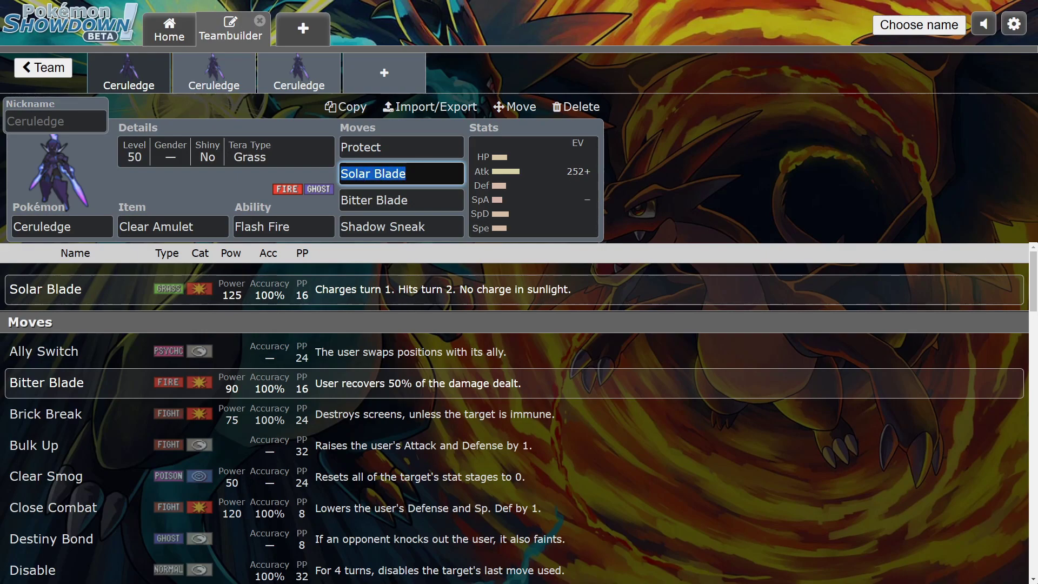
{"action": "type", "text": "ter"}
{"action": "key", "text": "Return"}
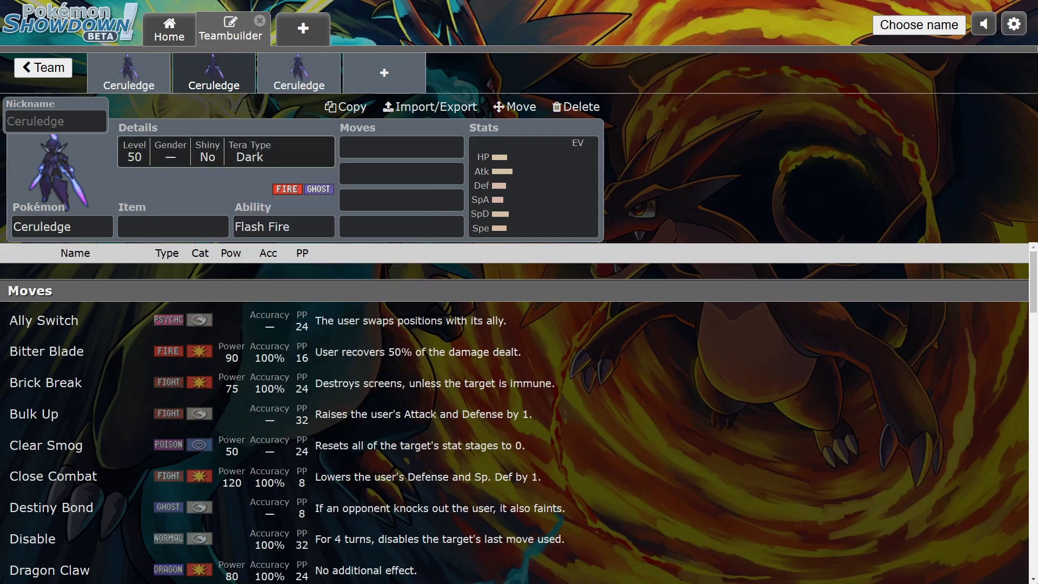
Review the details and ability options of the Tera Dark Ceruledge.
{"action": "left_click", "coordinate": [226, 151]}
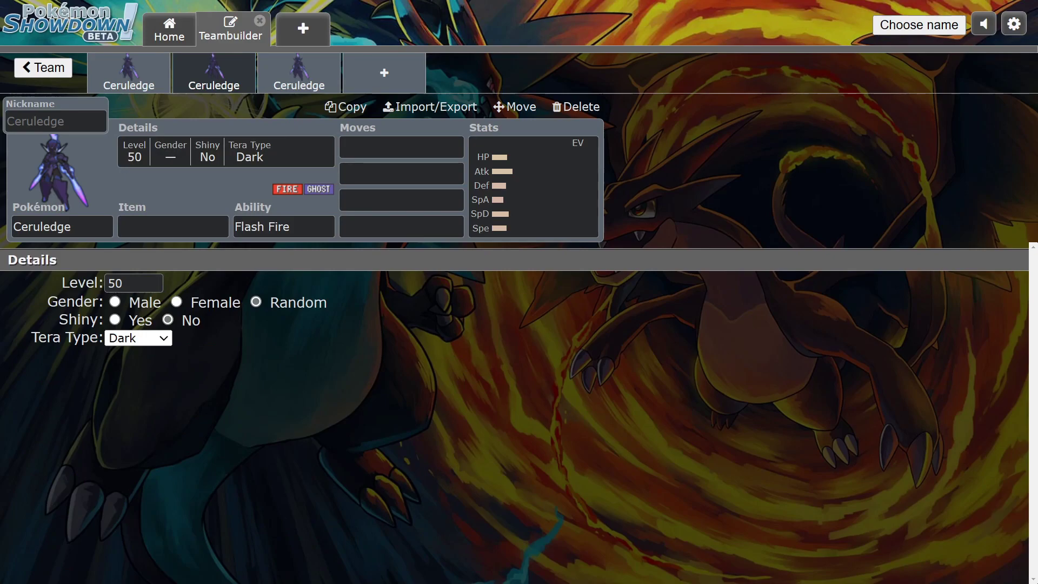
{"action": "left_click", "coordinate": [283, 226]}
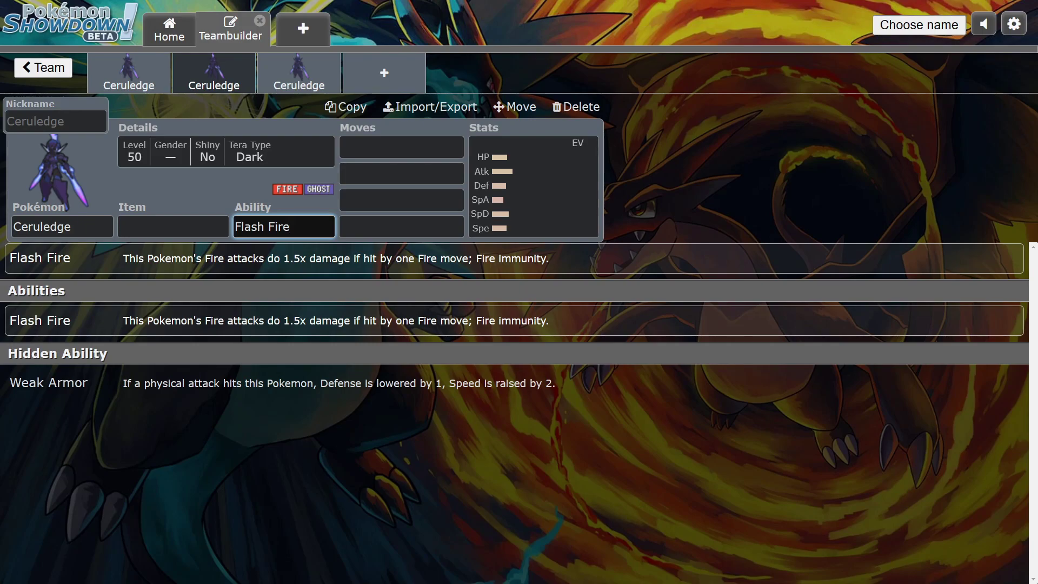
{"action": "right_click", "coordinate": [237, 183]}
{"action": "key", "text": "Escape"}
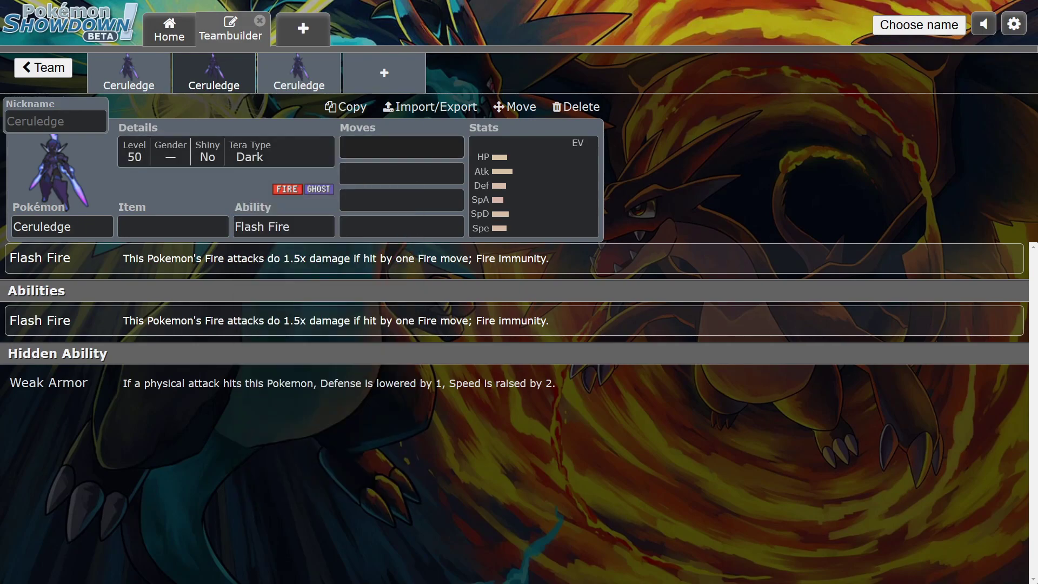
Give the Tera Dark Ceruledge Bitter Blade as its first move and review the move's entry.
{"action": "left_click", "coordinate": [401, 147]}
{"action": "type", "text": "bi"}
{"action": "key", "text": "Return"}
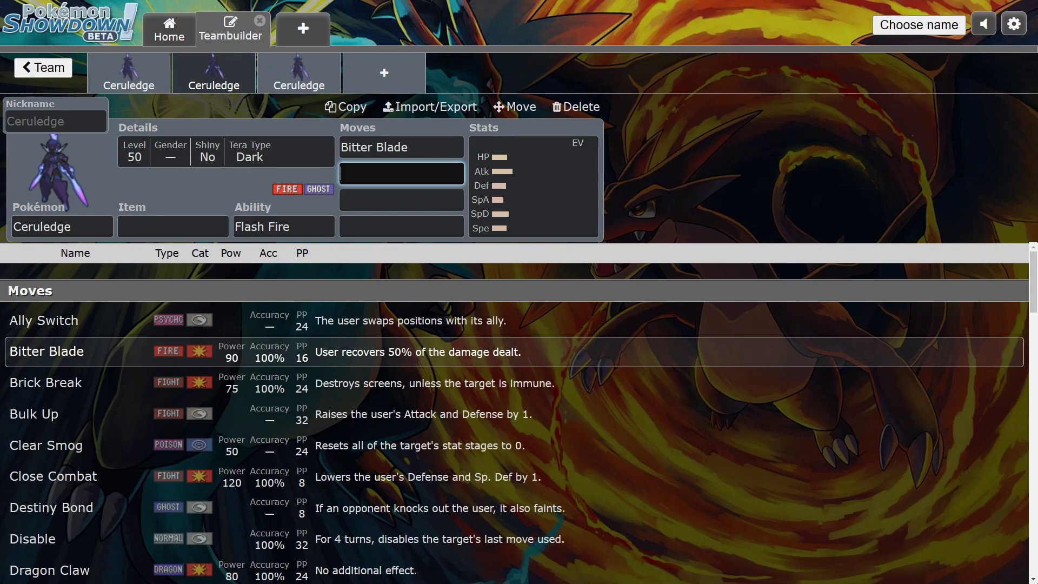
{"action": "right_click", "coordinate": [203, 196]}
{"action": "key", "text": "Escape"}
{"action": "left_click", "coordinate": [387, 147]}
{"action": "right_click", "coordinate": [173, 187]}
{"action": "key", "text": "Escape"}
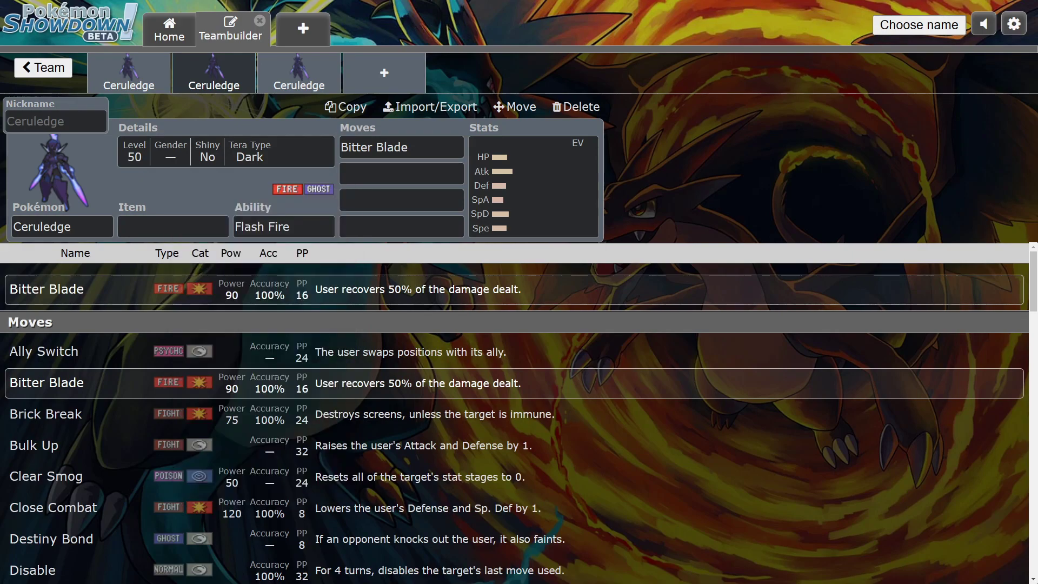
{"action": "right_click", "coordinate": [246, 192]}
{"action": "key", "text": "Escape"}
Compare the Tera Grass, Tera Dark and Tera Fighting Ceruledge sets by switching between them.
{"action": "left_click", "coordinate": [299, 72]}
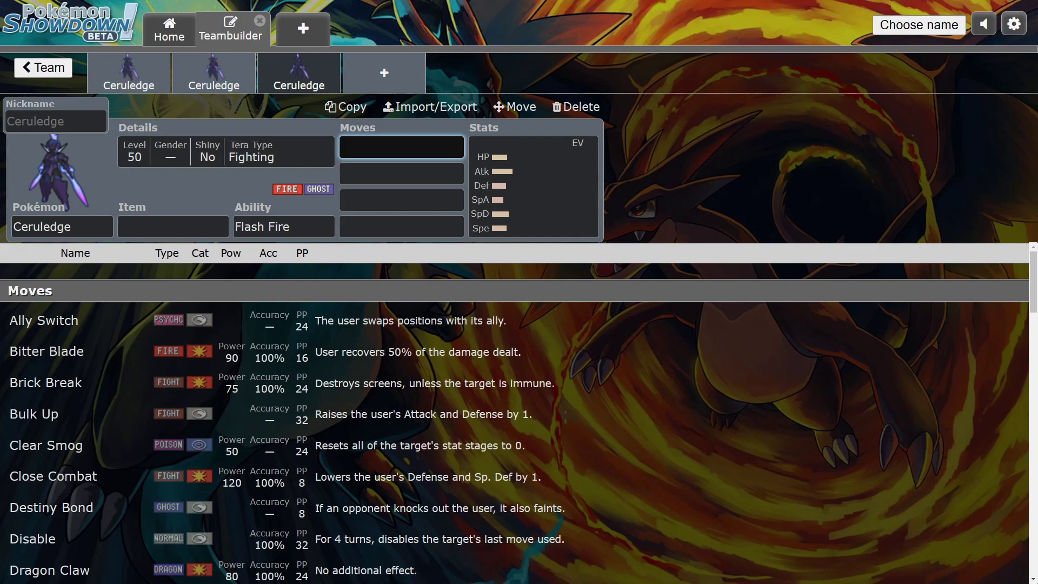
{"action": "left_click", "coordinate": [129, 73]}
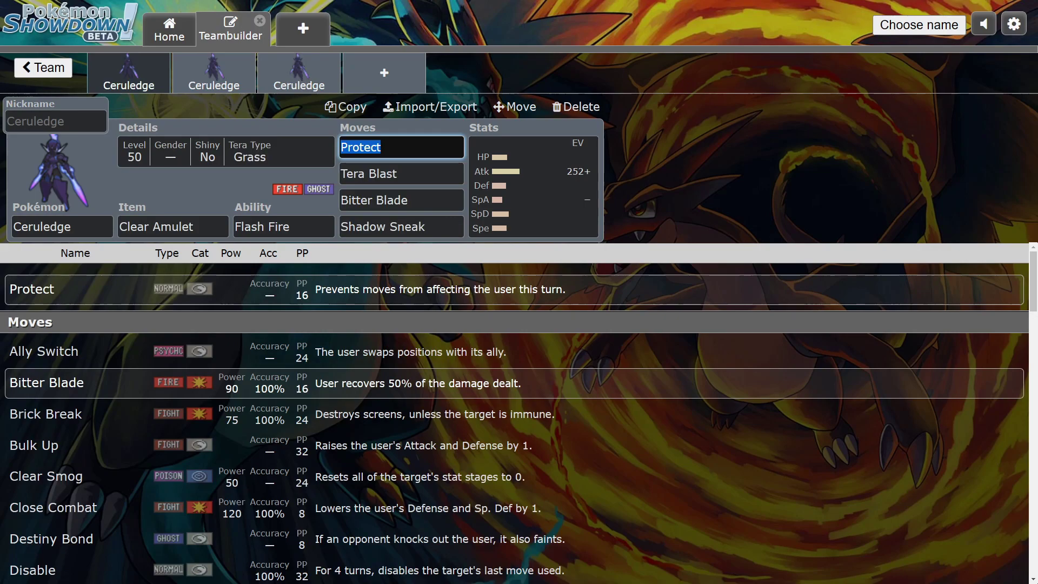
{"action": "right_click", "coordinate": [220, 186]}
{"action": "key", "text": "Escape"}
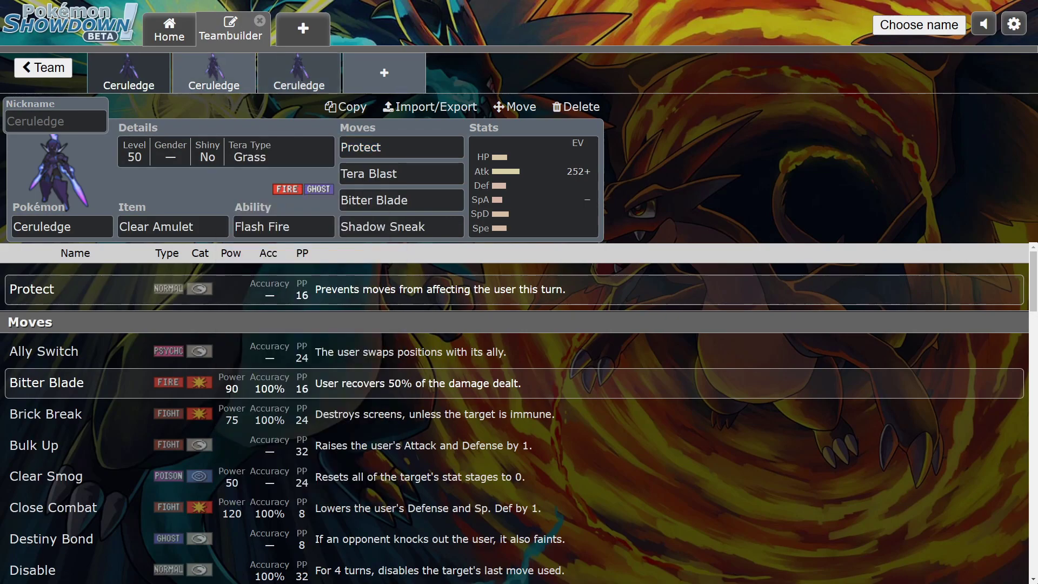
{"action": "left_click", "coordinate": [299, 72]}
{"action": "right_click", "coordinate": [256, 172]}
{"action": "key", "text": "Escape"}
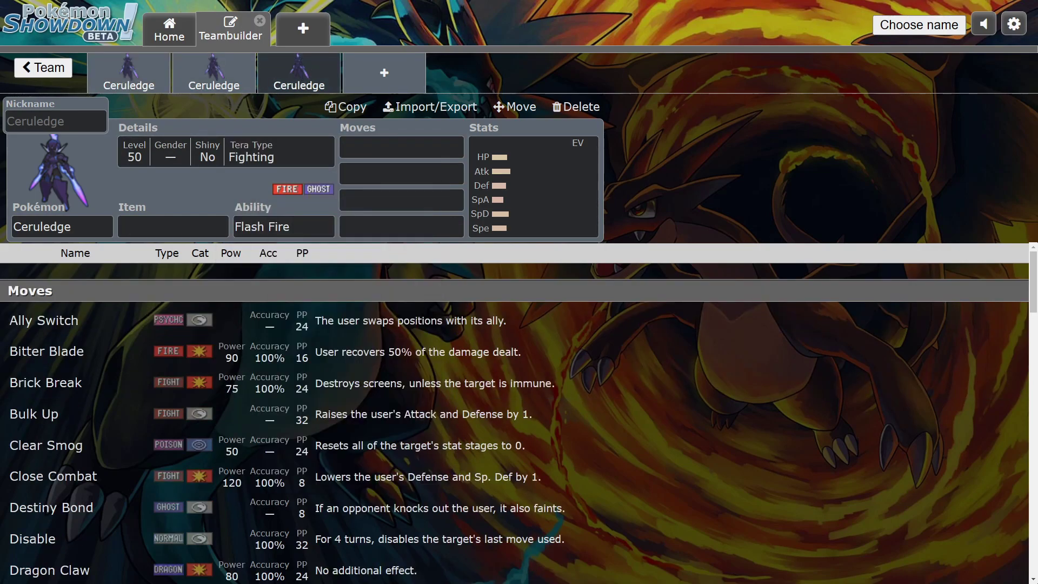
{"action": "right_click", "coordinate": [249, 198]}
{"action": "key", "text": "Escape"}
{"action": "left_click", "coordinate": [214, 72]}
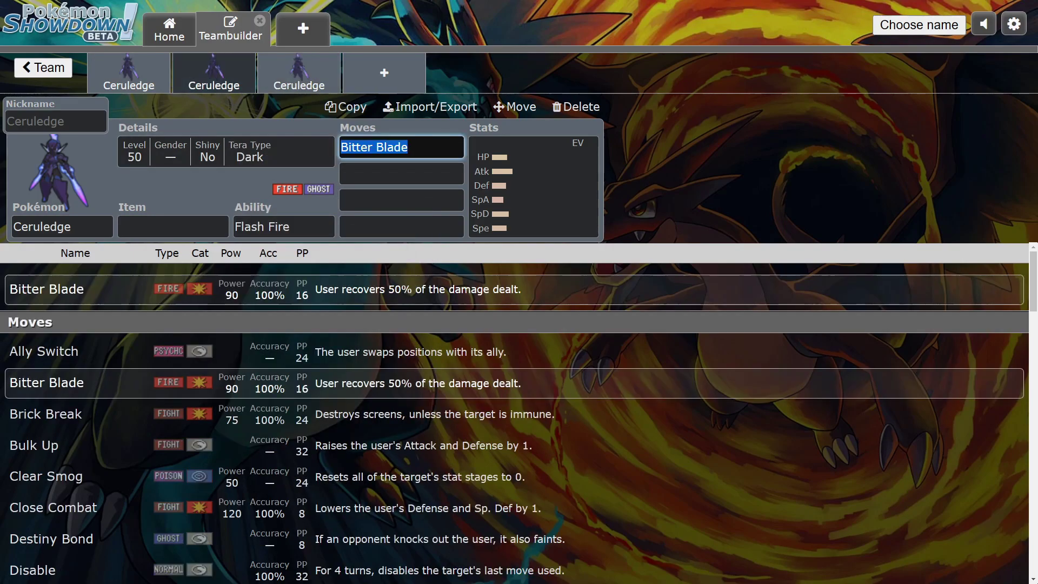
{"action": "left_click", "coordinate": [227, 187]}
{"action": "left_click", "coordinate": [129, 72]}
{"action": "left_click", "coordinate": [213, 72]}
{"action": "left_click", "coordinate": [129, 73]}
{"action": "left_click", "coordinate": [214, 72]}
{"action": "left_click", "coordinate": [129, 72]}
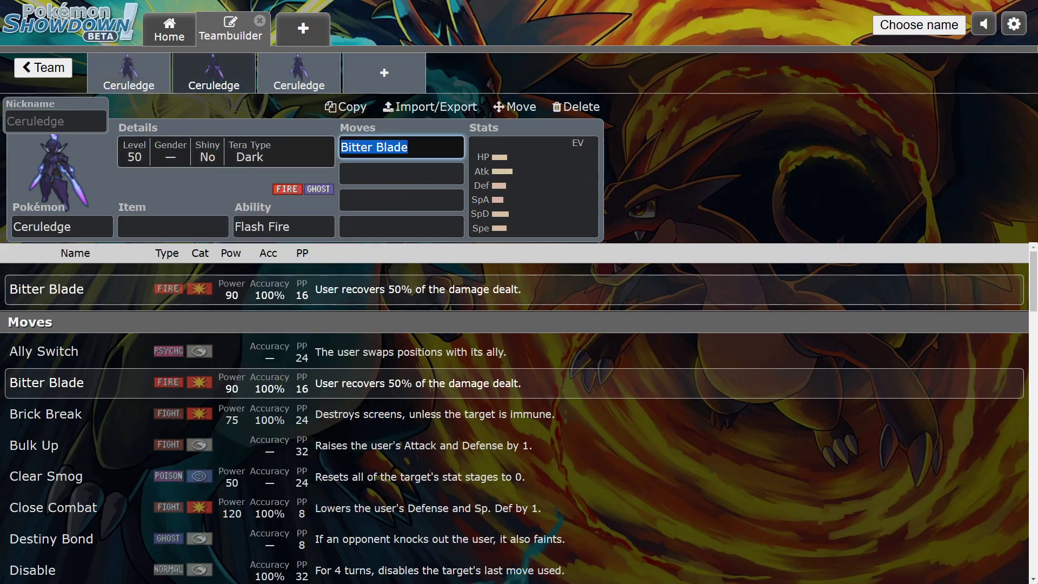
{"action": "left_click", "coordinate": [299, 73]}
{"action": "right_click", "coordinate": [242, 188]}
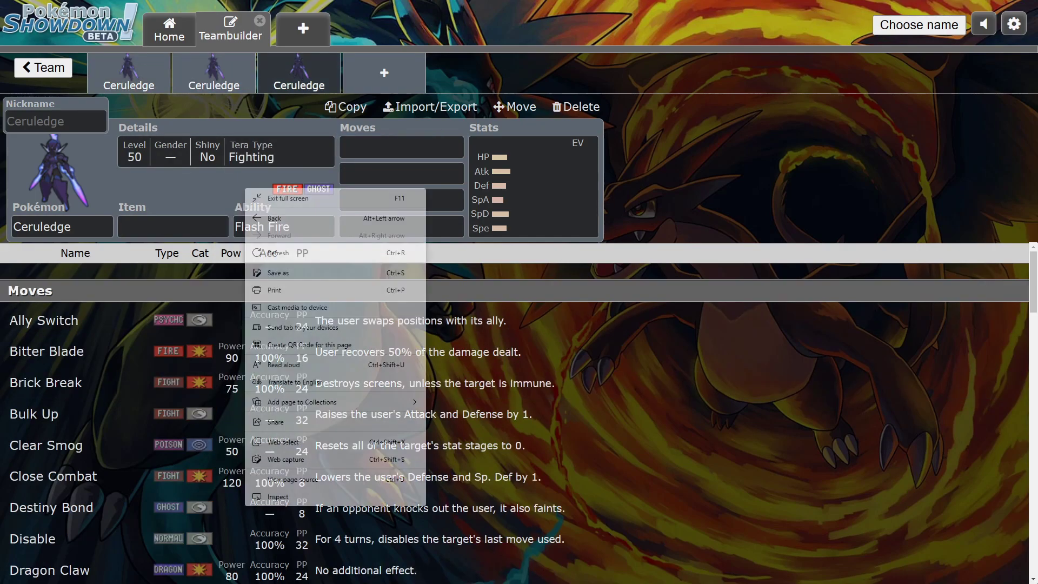
{"action": "key", "text": "Escape"}
Add Torkoal to the team as the fourth Pokémon.
{"action": "left_click", "coordinate": [384, 73]}
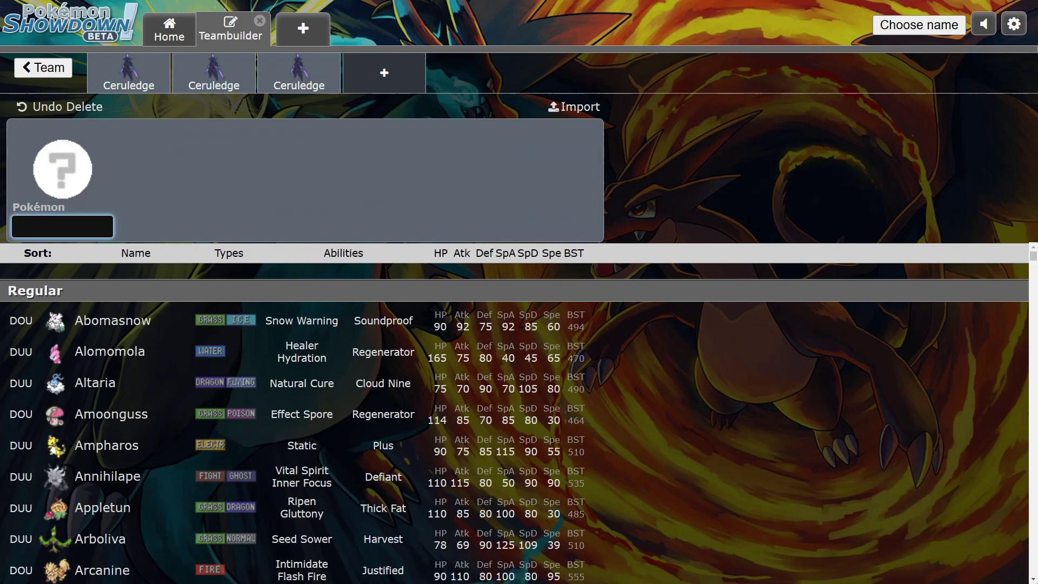
{"action": "type", "text": "tor"}
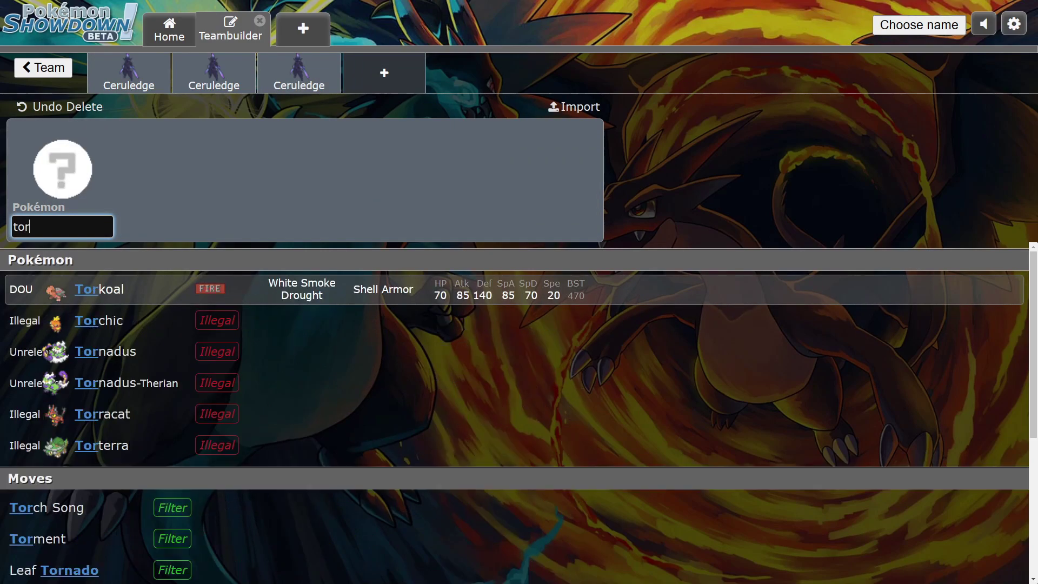
{"action": "key", "text": "Return"}
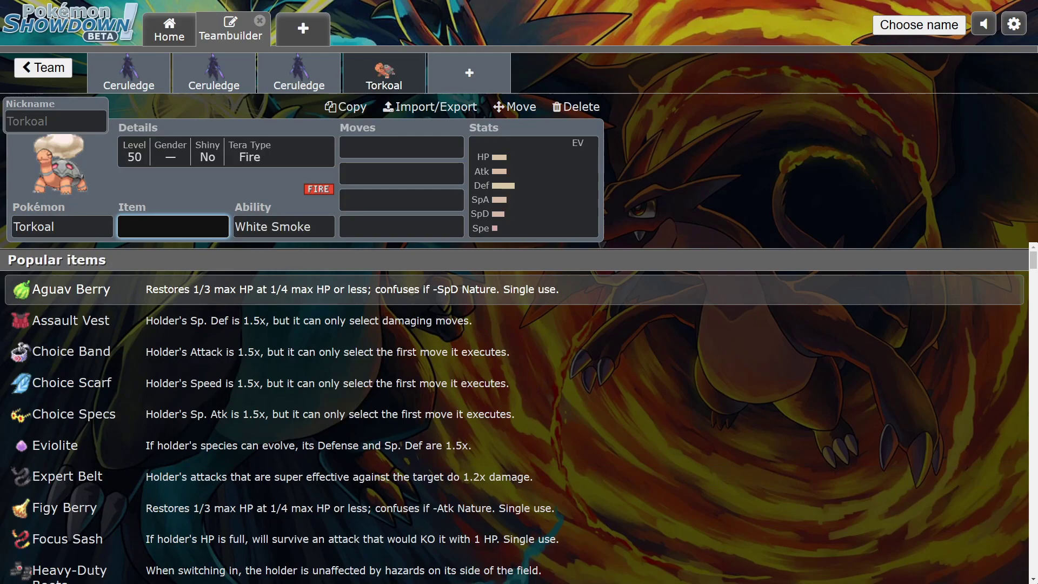
Replace Tera Blast with Solar Blade as the Tera Grass Ceruledge's second move.
{"action": "left_click", "coordinate": [129, 72]}
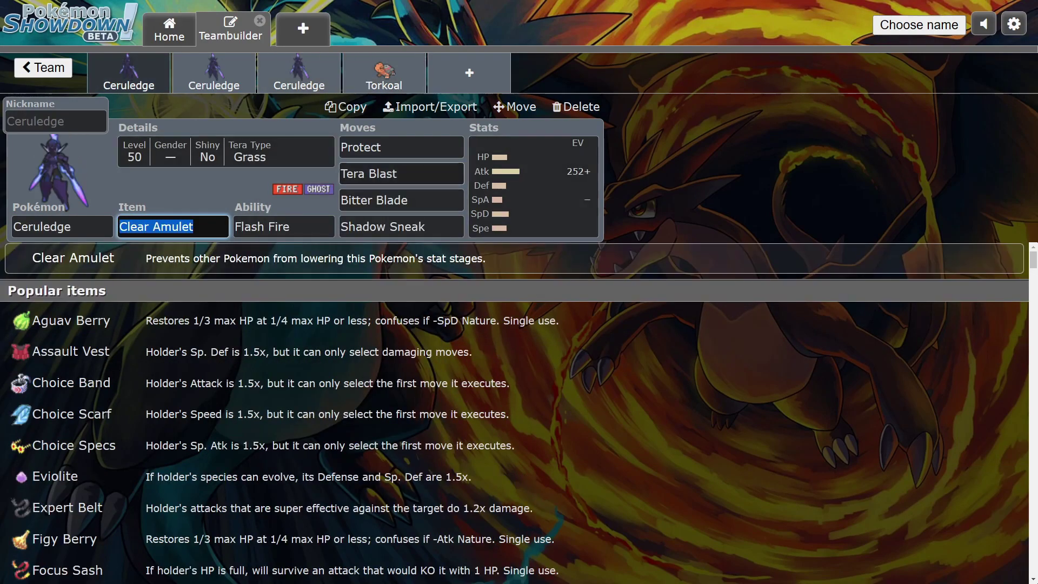
{"action": "left_click", "coordinate": [401, 174]}
{"action": "type", "text": "so"}
{"action": "key", "text": "Return"}
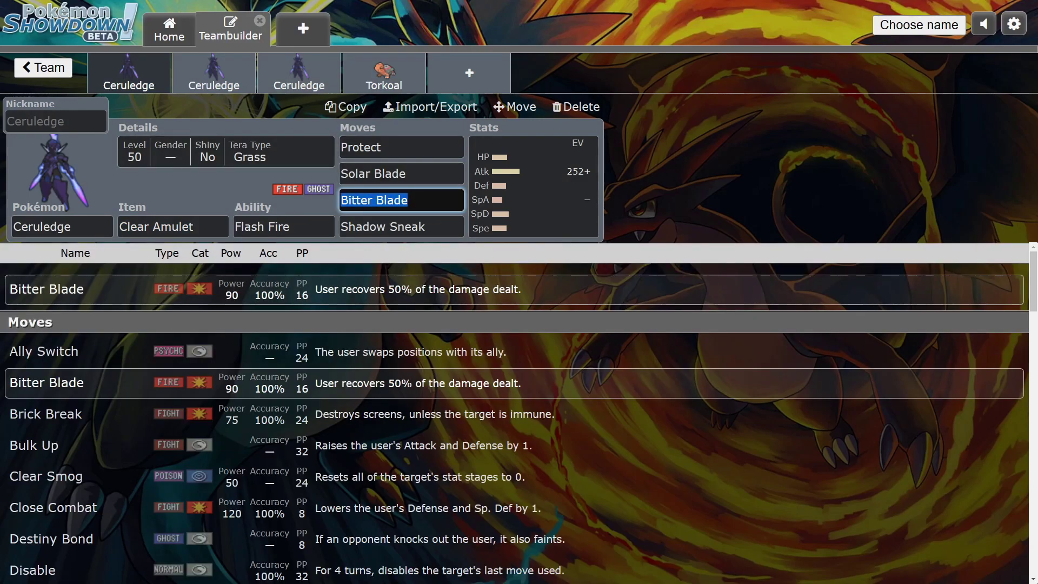
Compare the Solar Blade and Bitter Blade entries, and view Torkoal's types, abilities and base stats.
{"action": "left_click", "coordinate": [411, 174]}
{"action": "left_click", "coordinate": [411, 200]}
{"action": "left_click", "coordinate": [411, 174]}
{"action": "left_click", "coordinate": [411, 200]}
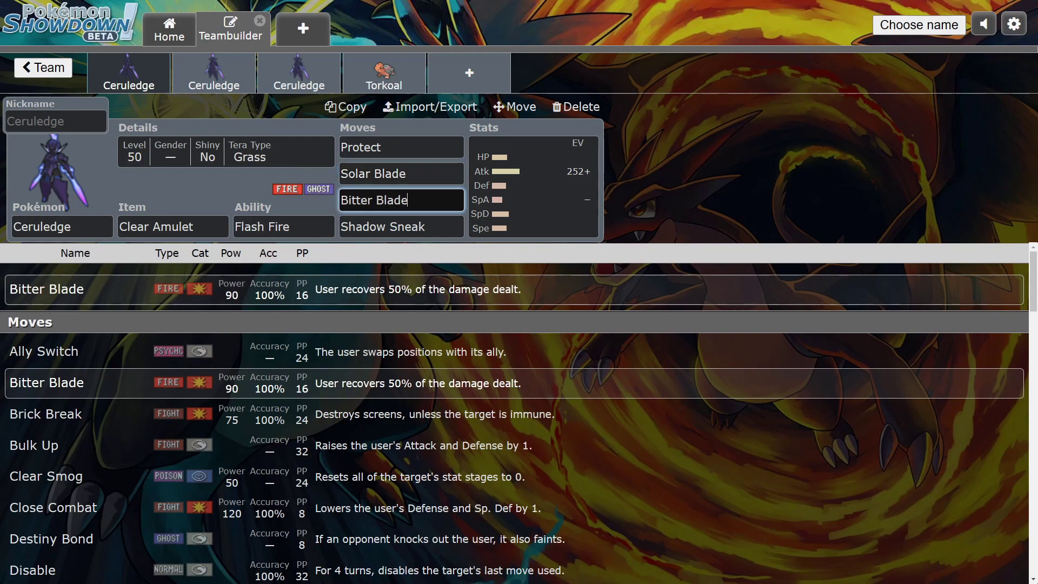
{"action": "left_click", "coordinate": [410, 173]}
{"action": "left_click", "coordinate": [411, 200]}
{"action": "left_click", "coordinate": [411, 174]}
{"action": "left_click", "coordinate": [411, 200]}
{"action": "left_click", "coordinate": [411, 174]}
{"action": "left_click", "coordinate": [384, 72]}
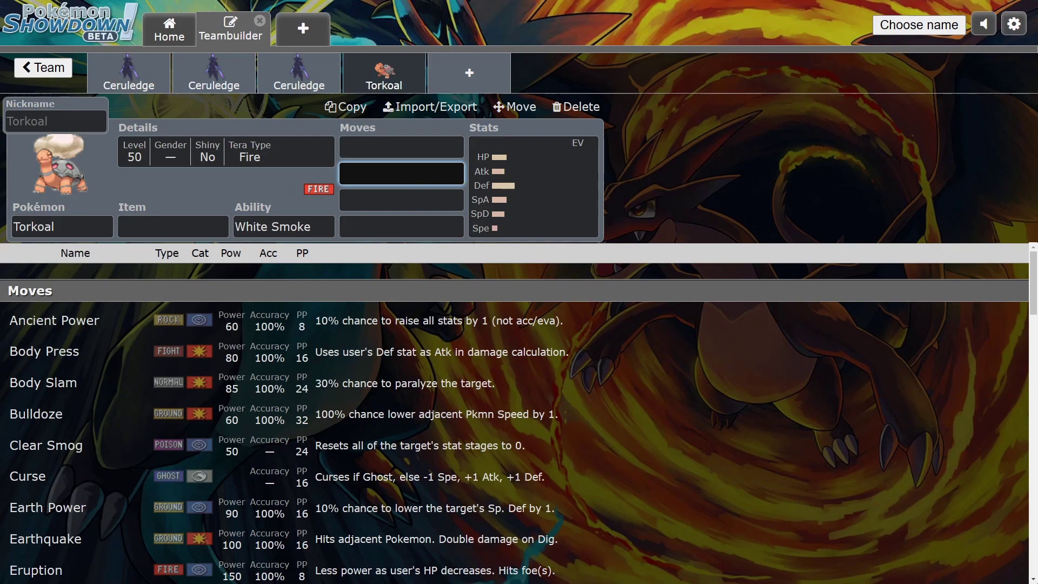
{"action": "left_click", "coordinate": [62, 227]}
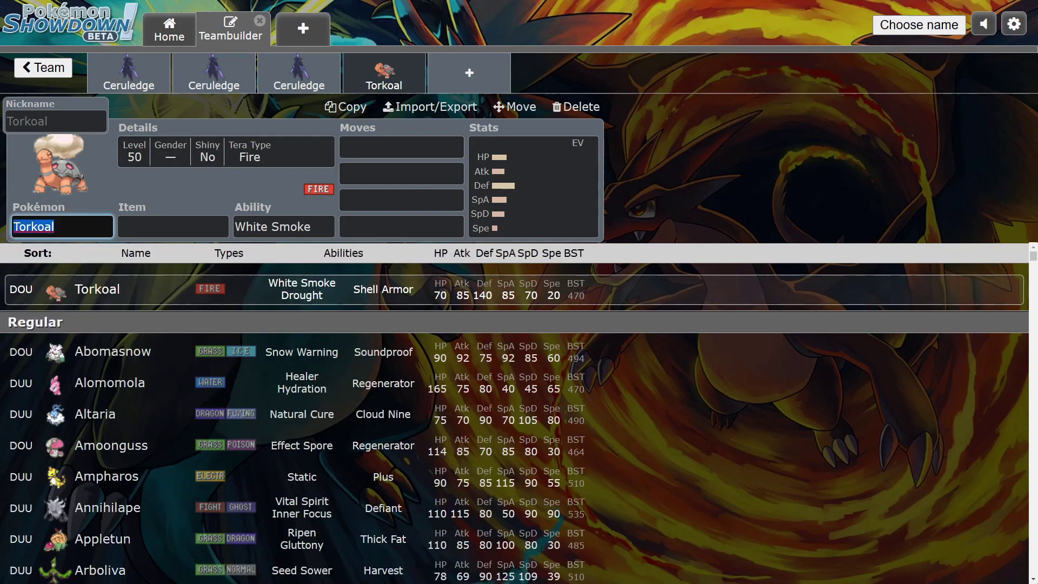
Set the Tera Grass Ceruledge's HP EVs to 60 and its Speed EVs to 36.
{"action": "left_click", "coordinate": [129, 72]}
{"action": "left_click", "coordinate": [533, 186]}
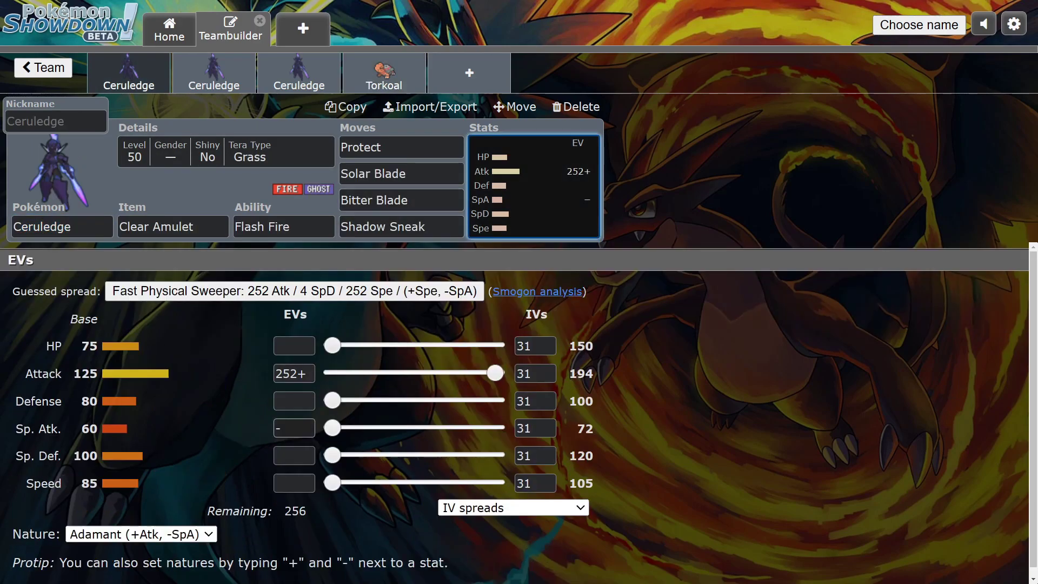
{"action": "left_click_drag", "start_coordinate": [332, 346], "coordinate": [371, 346]}
{"action": "left_click_drag", "start_coordinate": [332, 483], "coordinate": [355, 483]}
Add Kilowattrel to the team as the fifth Pokémon.
{"action": "left_click", "coordinate": [384, 73]}
{"action": "left_click", "coordinate": [469, 73]}
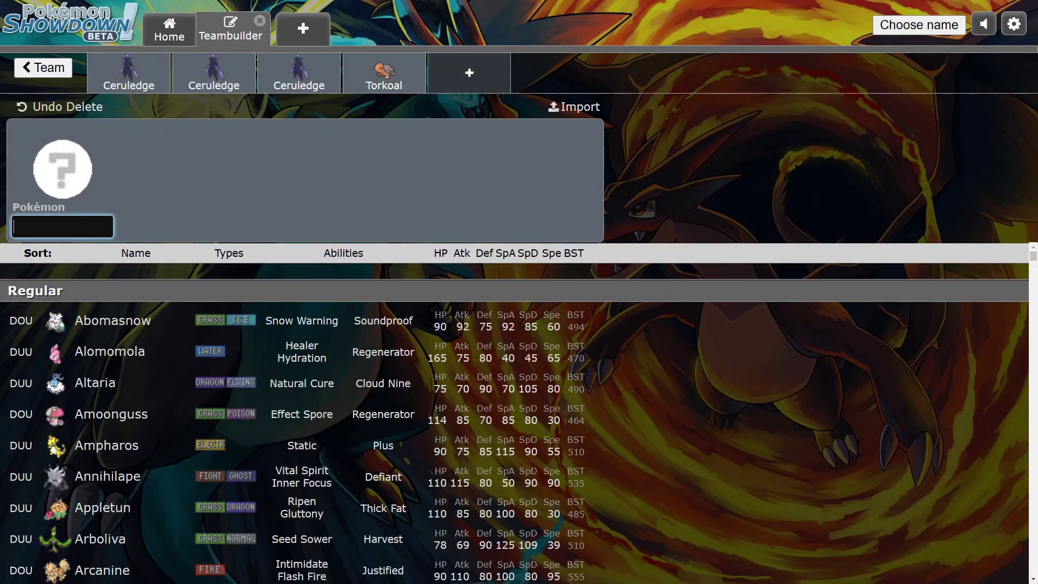
{"action": "type", "text": "ki"}
{"action": "key", "text": "Return"}
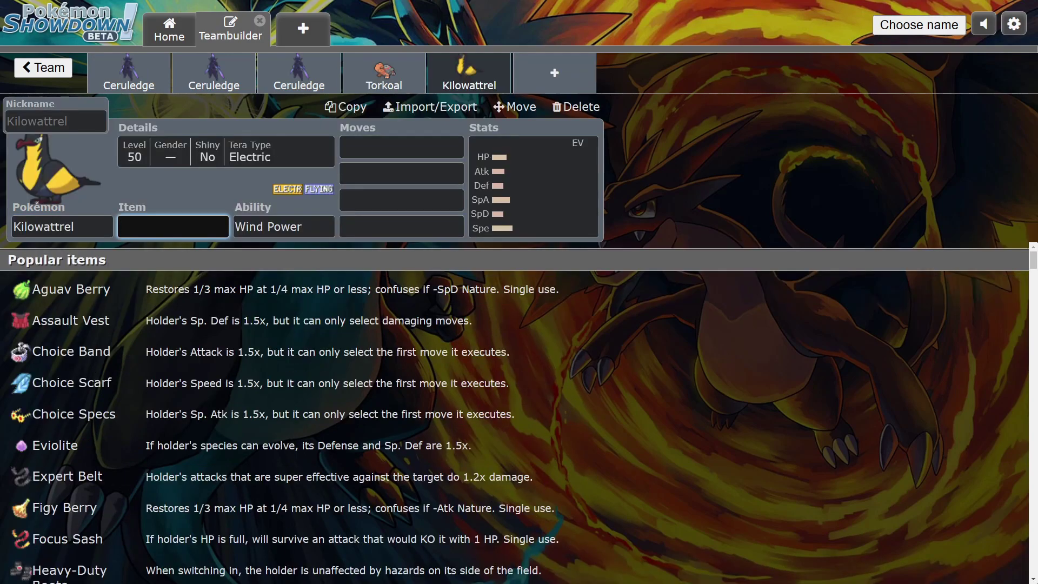
Look through Kilowattrel's move and item options and choose its hidden ability.
{"action": "left_click", "coordinate": [401, 147]}
{"action": "left_click", "coordinate": [173, 227]}
{"action": "left_click", "coordinate": [284, 226]}
{"action": "left_click", "coordinate": [163, 415]}
Compare the Tera Grass Ceruledge's item, moves and ability with Kilowattrel's entry and ability options.
{"action": "left_click", "coordinate": [129, 73]}
{"action": "left_click", "coordinate": [173, 227]}
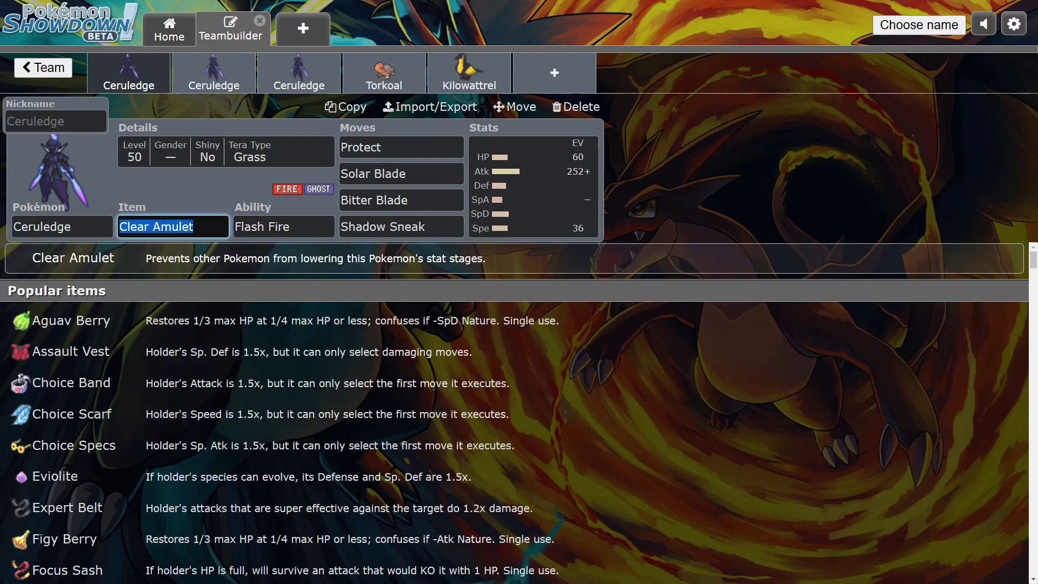
{"action": "left_click", "coordinate": [469, 73]}
{"action": "left_click", "coordinate": [129, 73]}
{"action": "right_click", "coordinate": [202, 189]}
{"action": "left_click", "coordinate": [402, 173]}
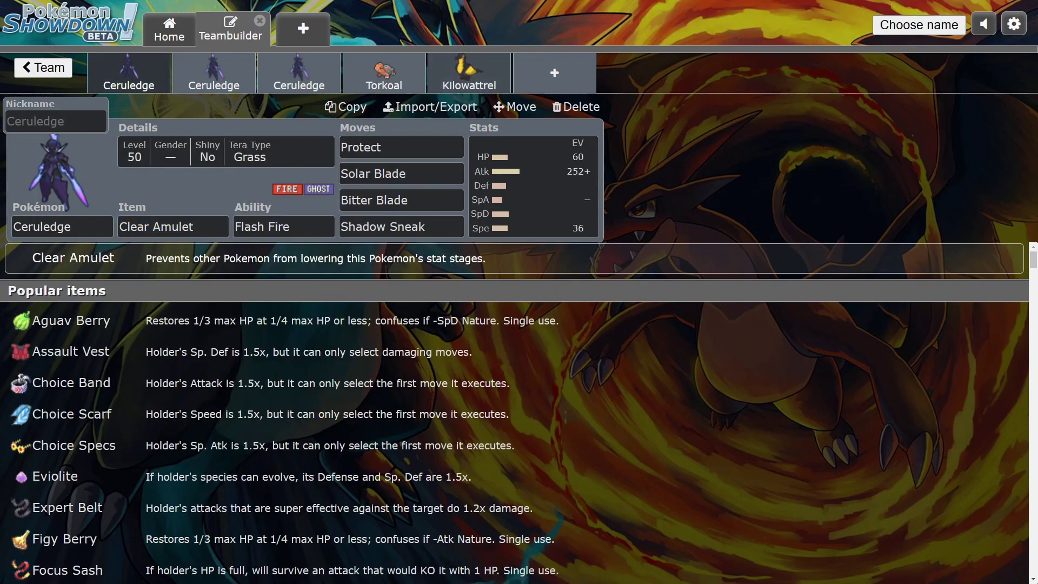
{"action": "left_click", "coordinate": [468, 73]}
{"action": "left_click", "coordinate": [282, 226]}
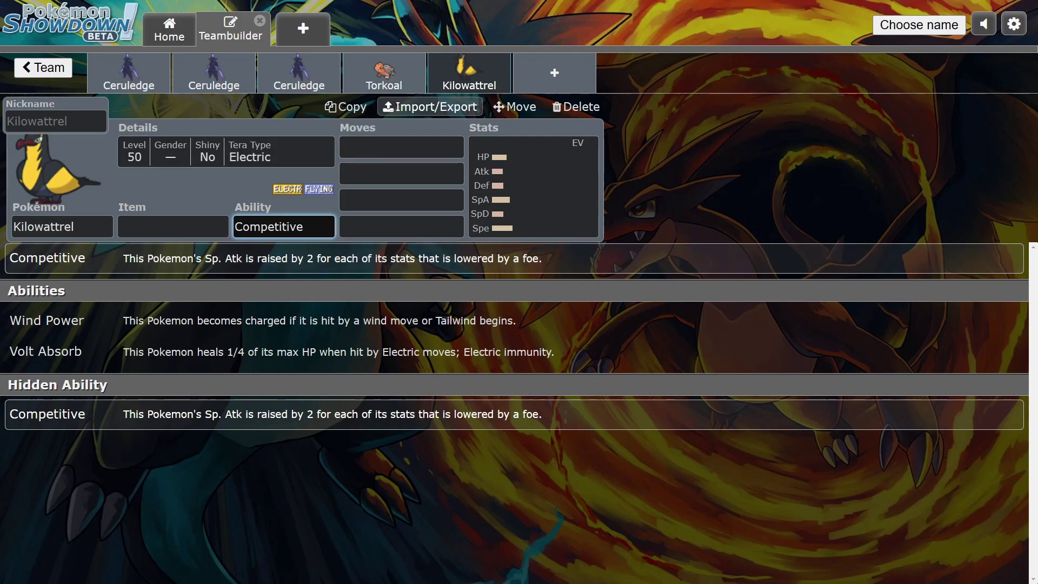
{"action": "left_click", "coordinate": [128, 73]}
{"action": "left_click", "coordinate": [470, 73]}
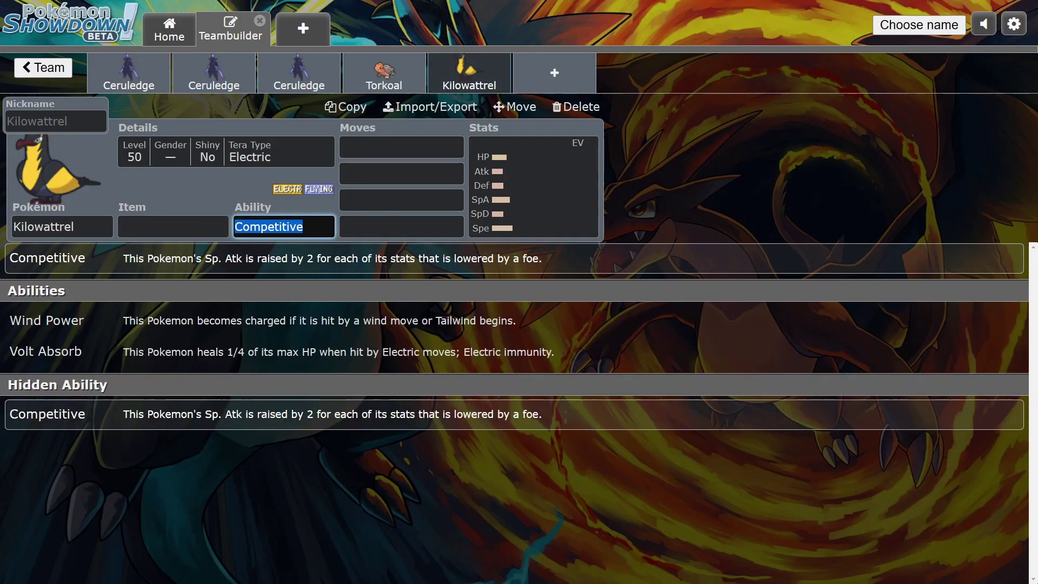
{"action": "left_click", "coordinate": [129, 73]}
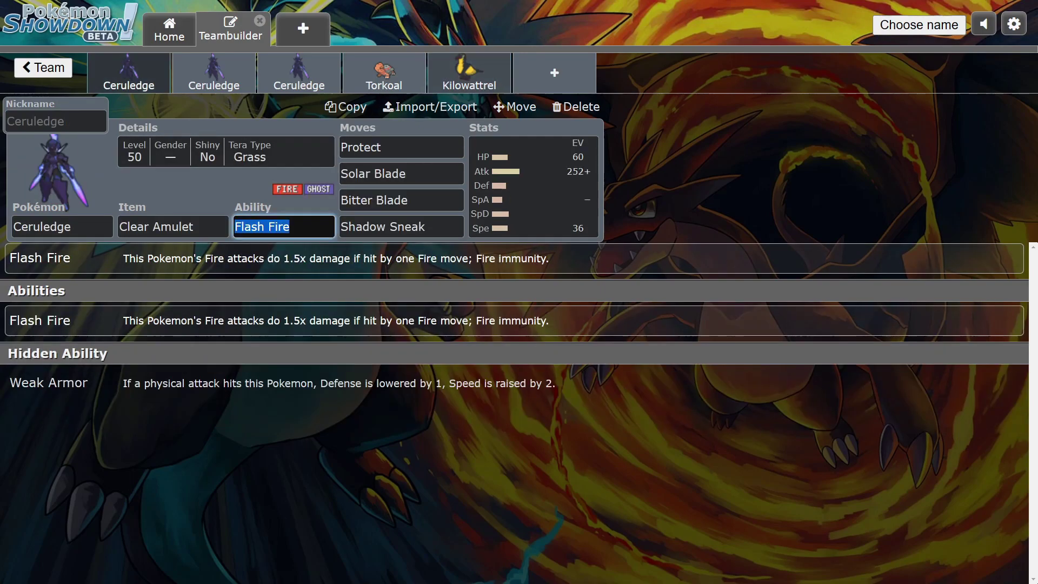
{"action": "left_click", "coordinate": [470, 73]}
Replace Torkoal with Murkrow as the fourth team member.
{"action": "left_click", "coordinate": [383, 73]}
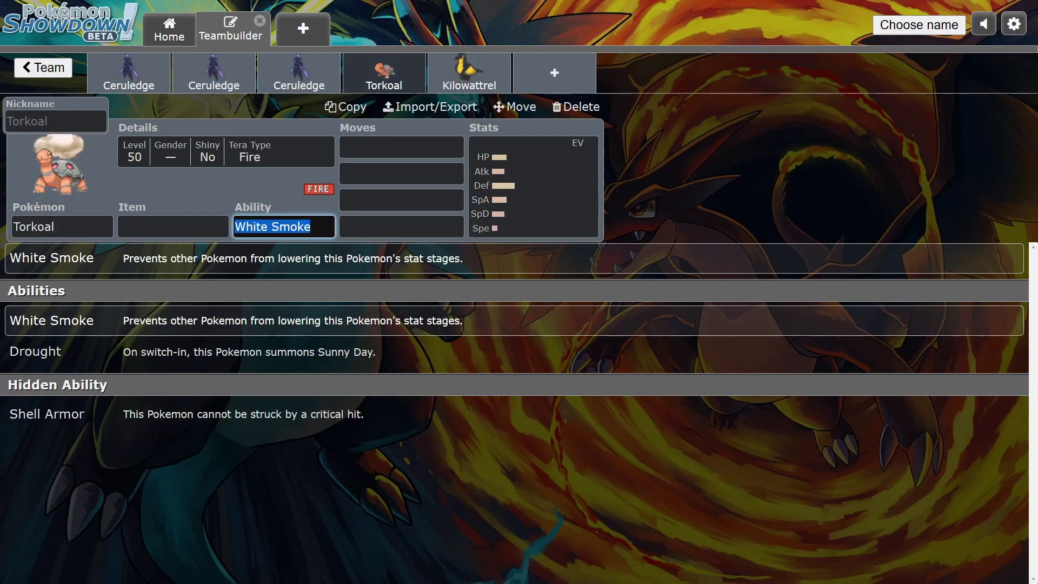
{"action": "key", "text": "shift+Tab"}
{"action": "key", "text": "shift+Tab"}
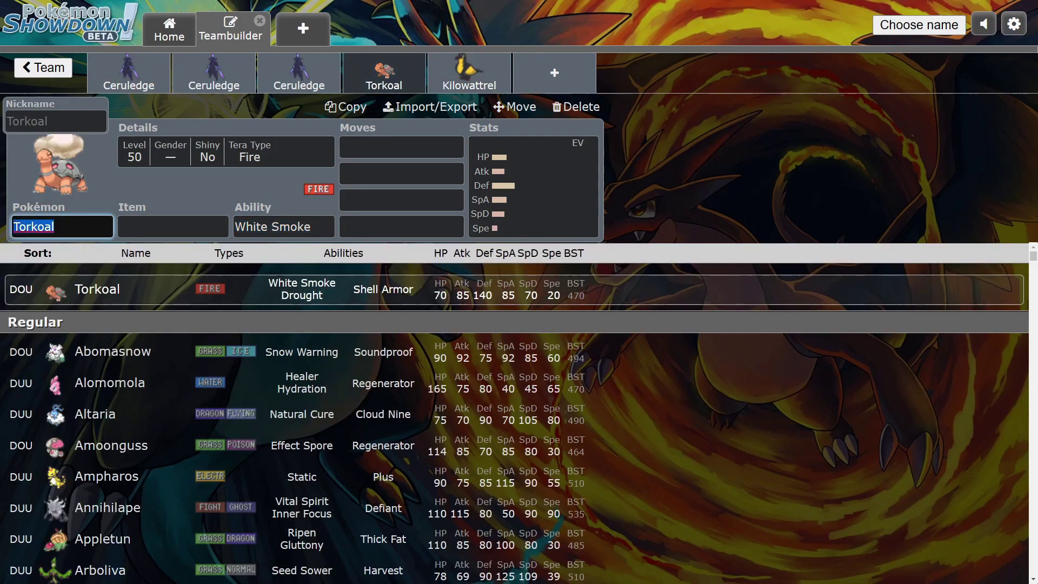
{"action": "type", "text": "mu"}
{"action": "key", "text": "BackSpace"}
{"action": "type", "text": "urk"}
{"action": "key", "text": "Return"}
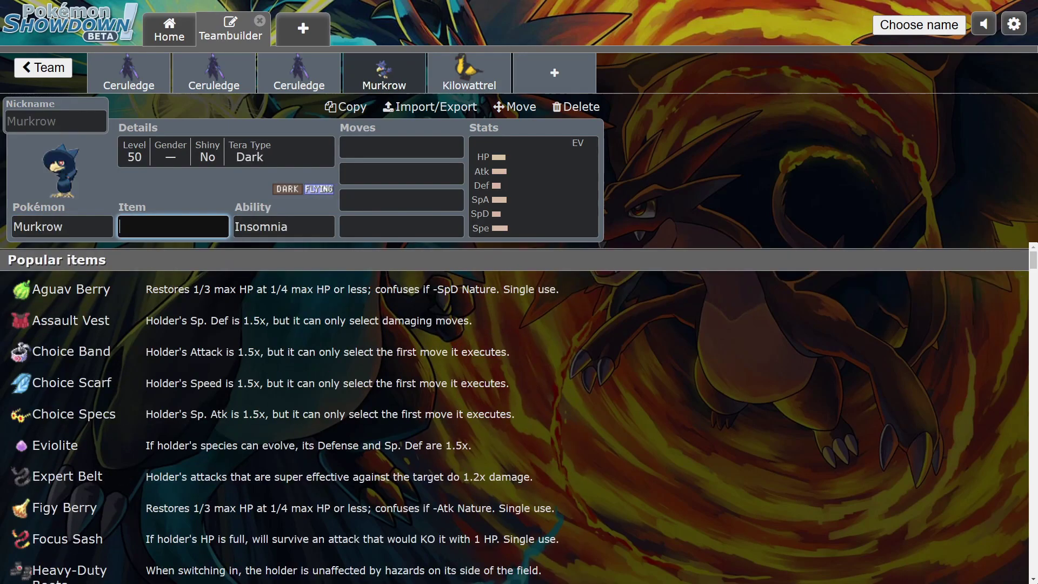
Give Murkrow the moves Tailwind and Haze.
{"action": "left_click", "coordinate": [402, 147]}
{"action": "type", "text": "tail"}
{"action": "key", "text": "Return"}
{"action": "left_click", "coordinate": [129, 72]}
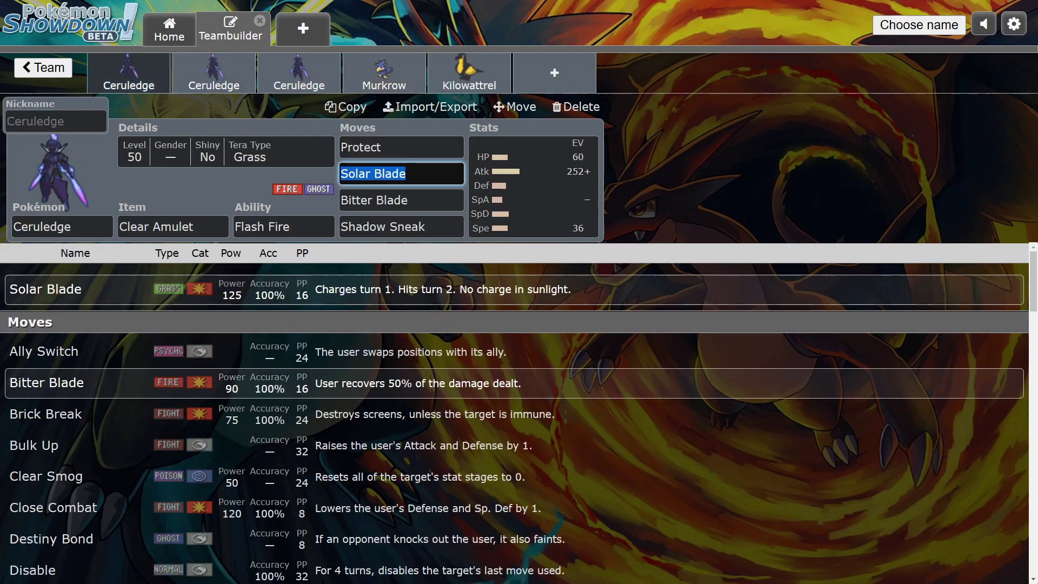
{"action": "left_click", "coordinate": [384, 73]}
{"action": "type", "text": "haze"}
{"action": "key", "text": "Return"}
{"action": "left_click", "coordinate": [400, 147]}
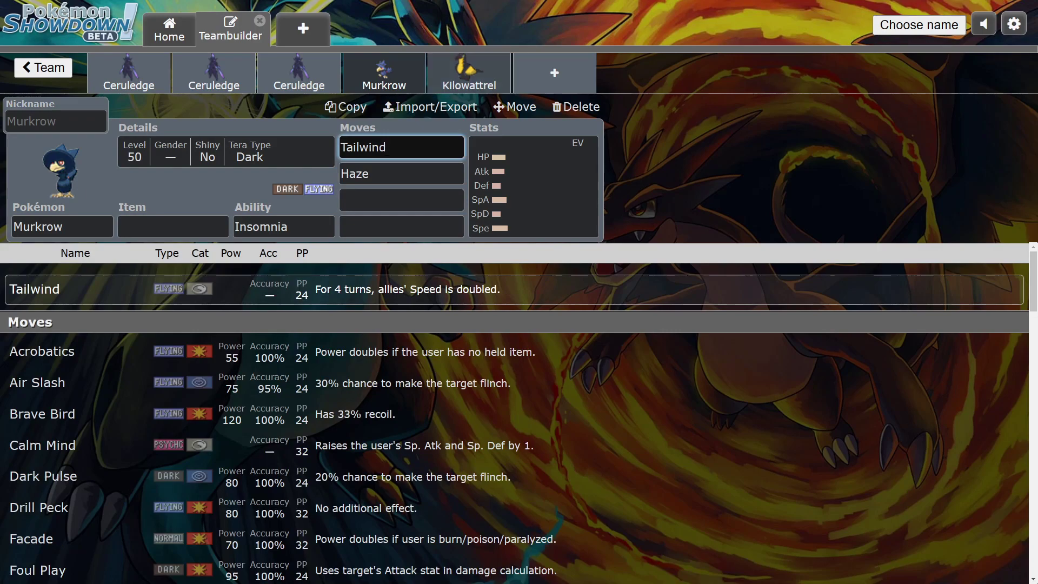
Look over the Kilowattrel entry and the three Ceruledge sets, returning to the Tera Grass Ceruledge.
{"action": "left_click", "coordinate": [468, 73]}
{"action": "left_click", "coordinate": [298, 73]}
{"action": "left_click", "coordinate": [213, 73]}
{"action": "left_click", "coordinate": [129, 73]}
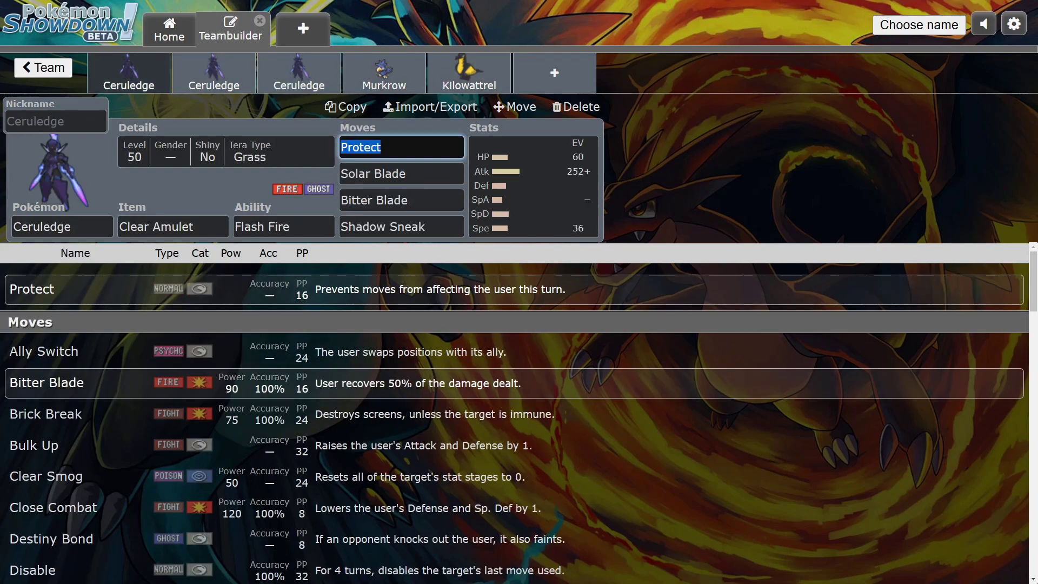
{"action": "right_click", "coordinate": [221, 196]}
{"action": "key", "text": "Escape"}
{"action": "left_click", "coordinate": [576, 107]}
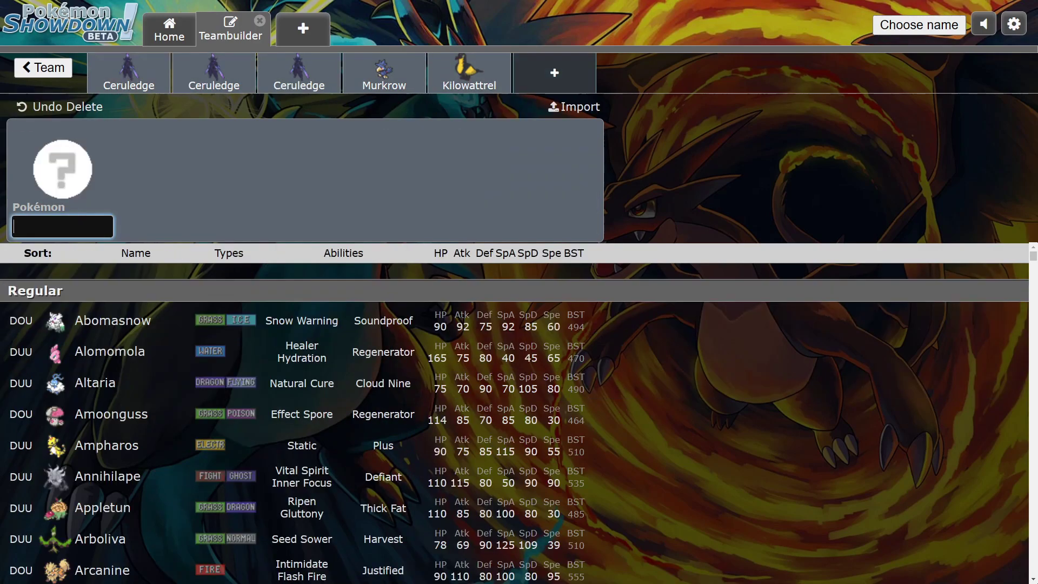
{"action": "left_click", "coordinate": [129, 73]}
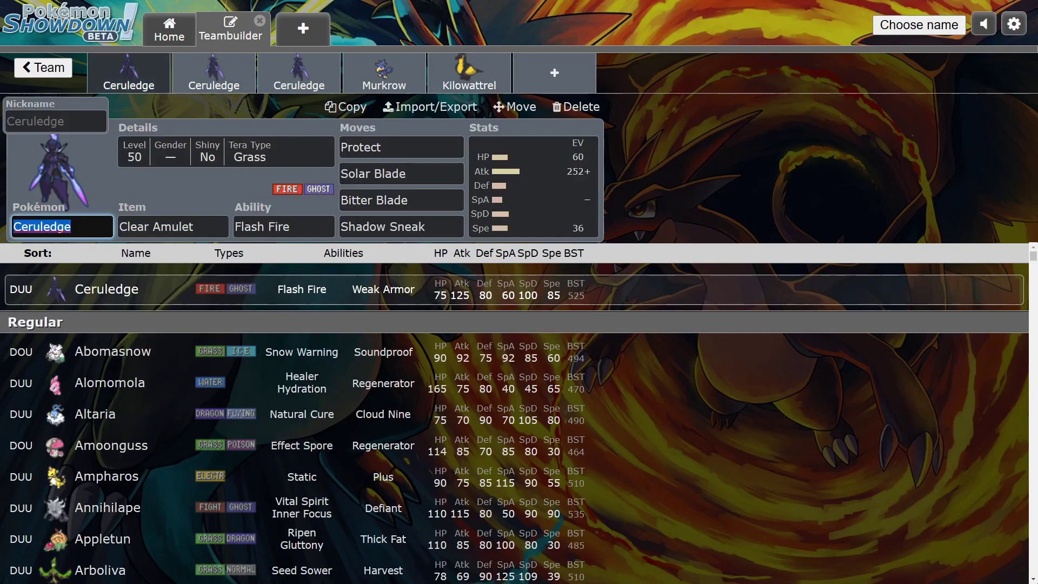
Review the Tera Grass Ceruledge's Bitter Blade and Shadow Sneak moves, its ability options and its Tera type details.
{"action": "right_click", "coordinate": [192, 186]}
{"action": "key", "text": "Escape"}
{"action": "left_click", "coordinate": [407, 200]}
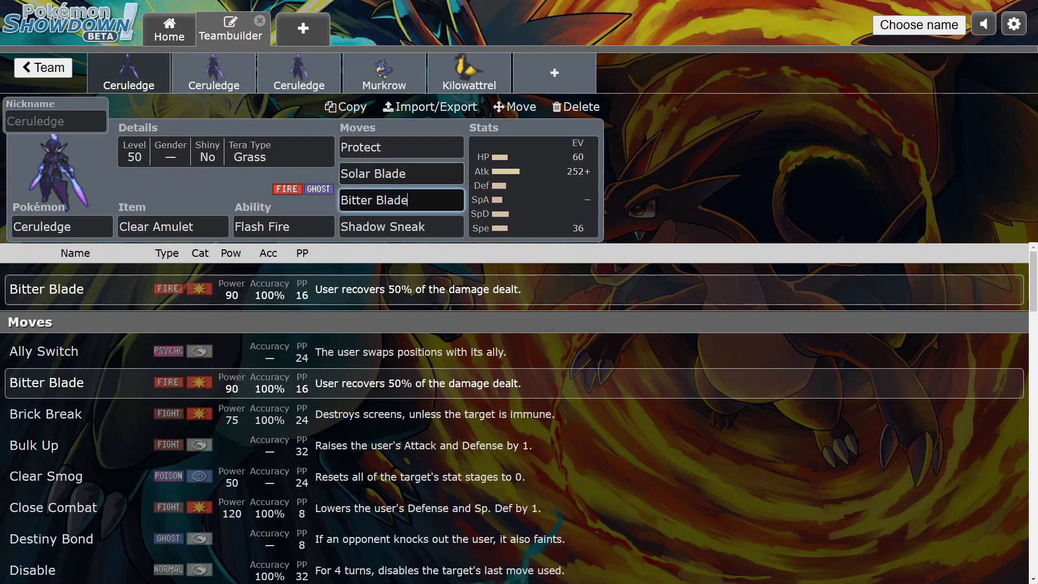
{"action": "left_click", "coordinate": [425, 226]}
{"action": "left_click", "coordinate": [408, 200]}
{"action": "right_click", "coordinate": [249, 184]}
{"action": "key", "text": "Escape"}
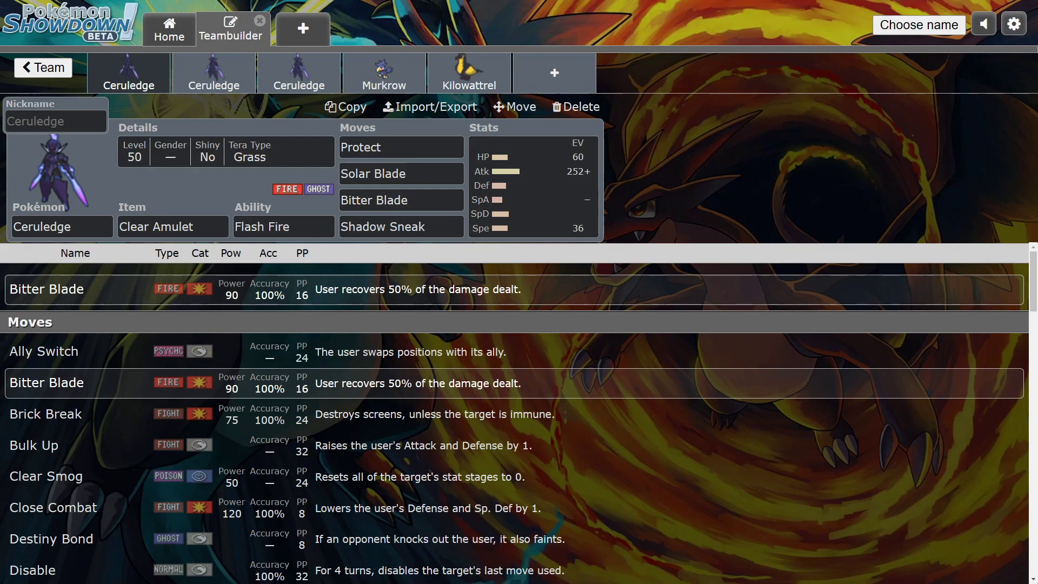
{"action": "left_click", "coordinate": [283, 227]}
{"action": "right_click", "coordinate": [205, 186]}
{"action": "key", "text": "Escape"}
{"action": "left_click", "coordinate": [226, 151]}
{"action": "left_click", "coordinate": [284, 227]}
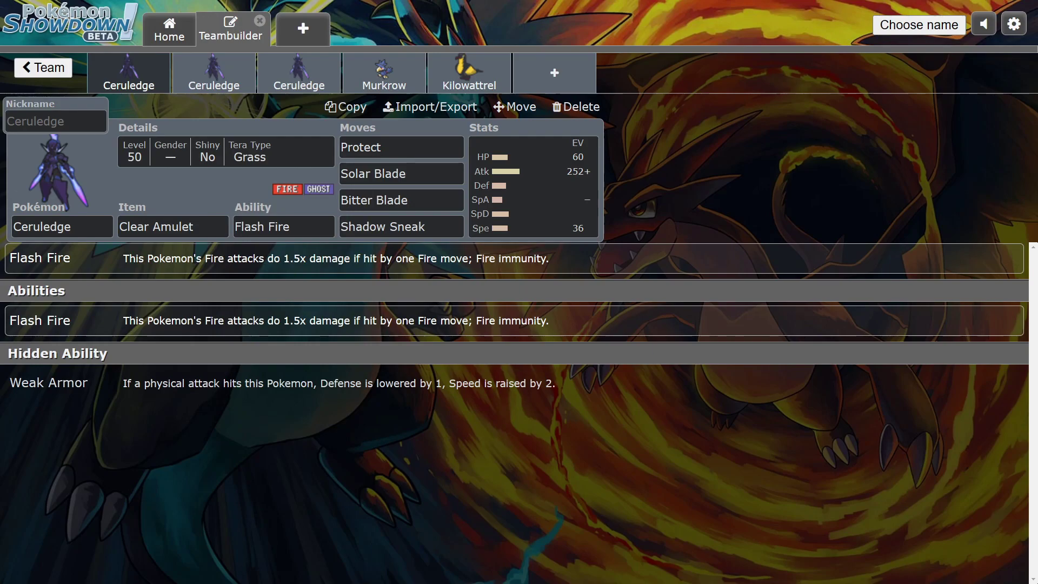
{"action": "right_click", "coordinate": [197, 195]}
{"action": "left_click", "coordinate": [226, 157]}
{"action": "left_click", "coordinate": [226, 151]}
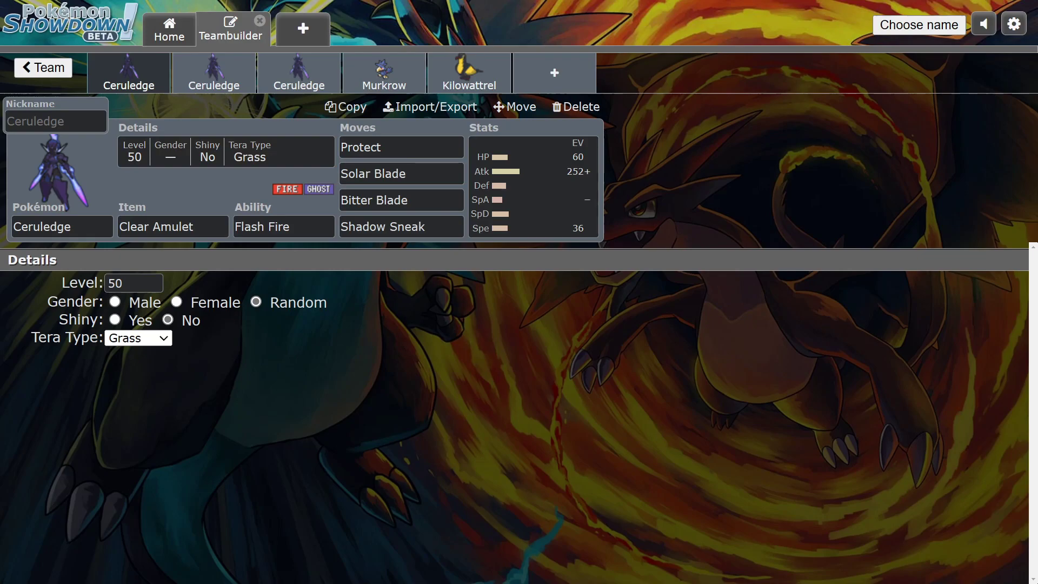
Examine the Tera Grass Ceruledge's EV spread and nature, and recheck its details, ability and Bitter Blade.
{"action": "left_click", "coordinate": [533, 186]}
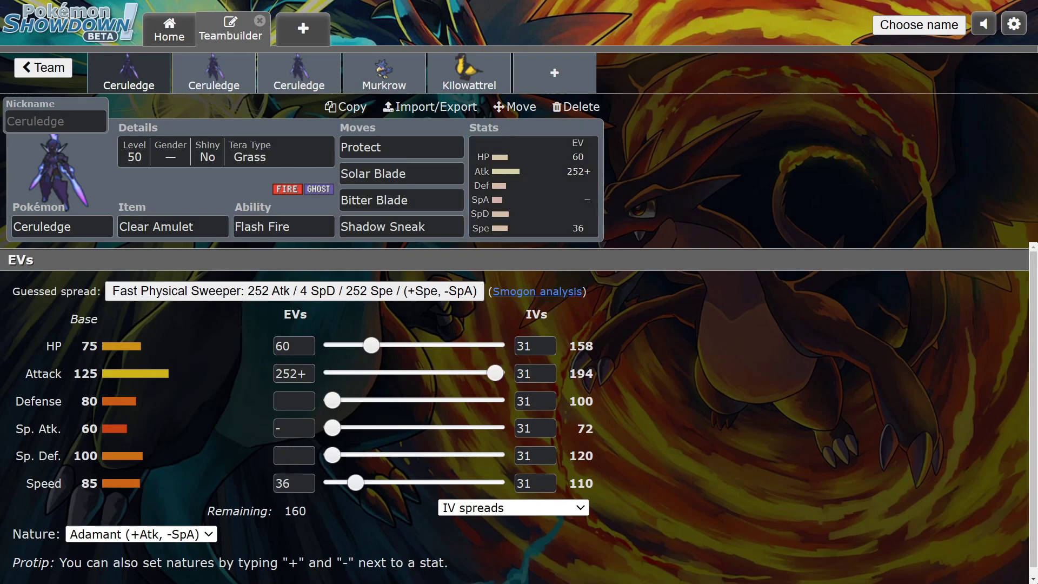
{"action": "right_click", "coordinate": [203, 194]}
{"action": "key", "text": "Escape"}
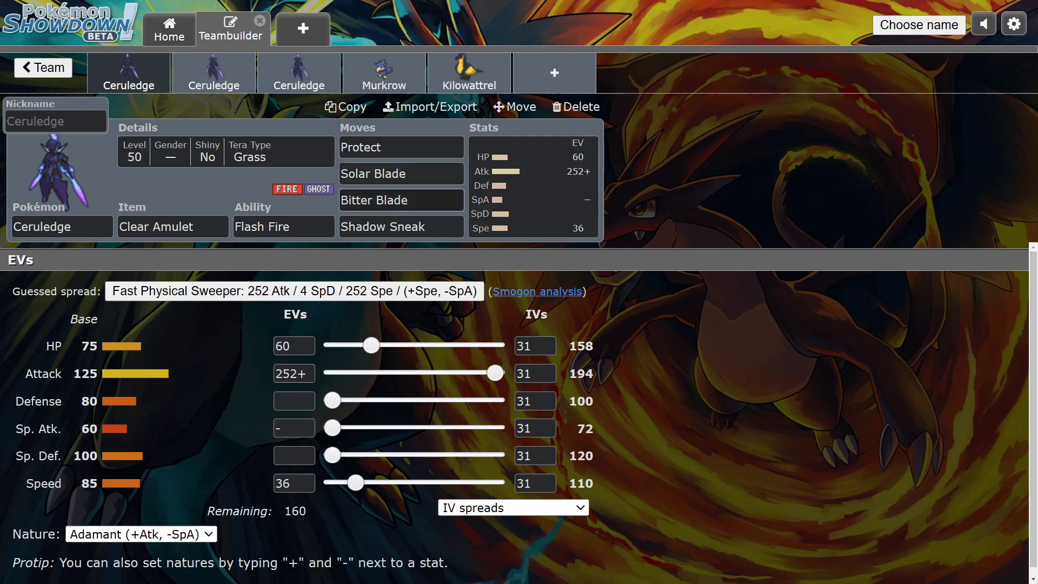
{"action": "left_click", "coordinate": [505, 206]}
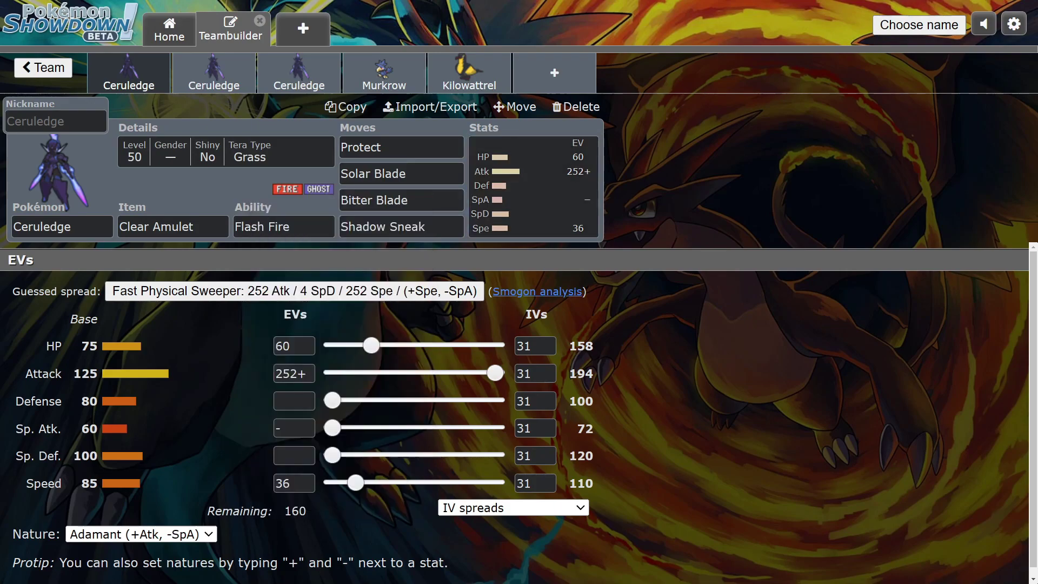
{"action": "left_click", "coordinate": [226, 152]}
{"action": "right_click", "coordinate": [241, 190]}
{"action": "key", "text": "Escape"}
{"action": "left_click", "coordinate": [283, 226]}
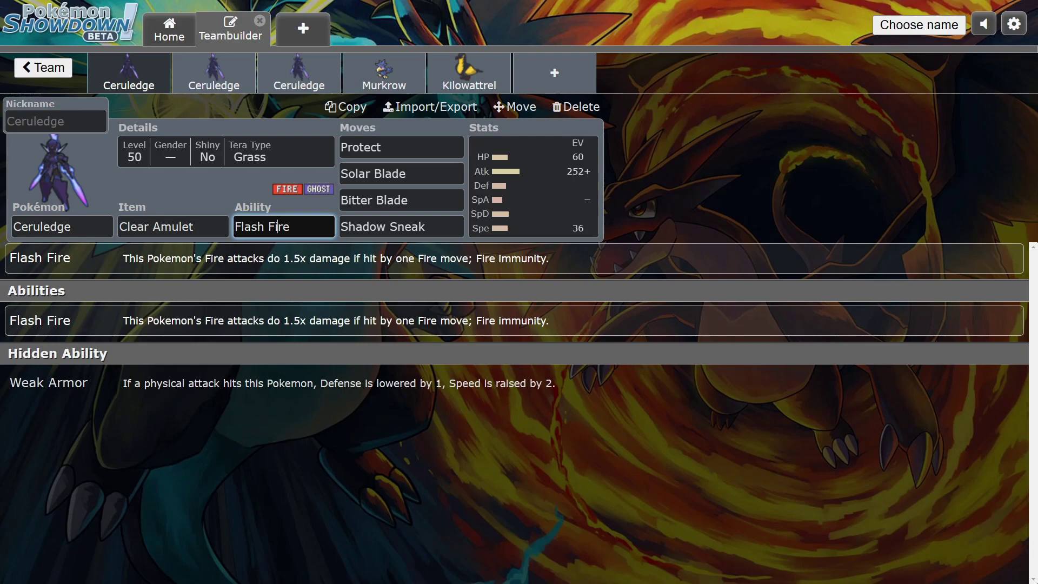
{"action": "left_click", "coordinate": [534, 186]}
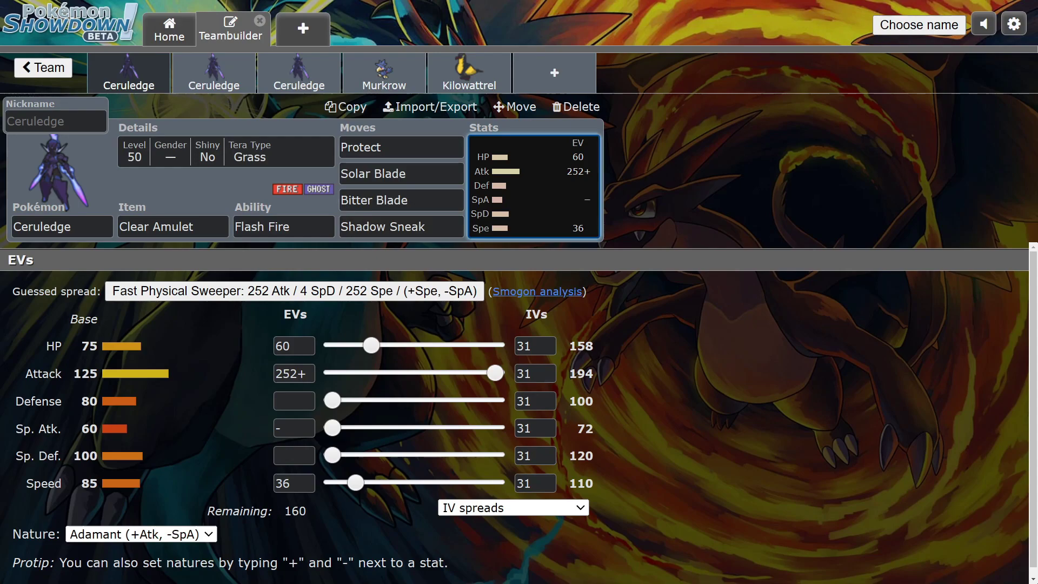
{"action": "left_click", "coordinate": [407, 200]}
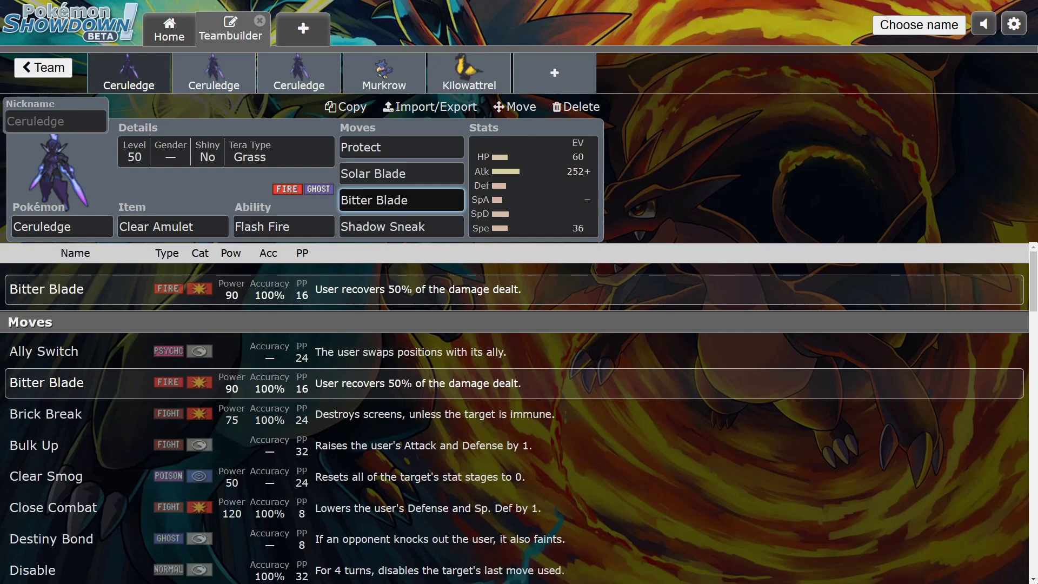
Replace Solar Blade with Tera Blast on the Tera Grass Ceruledge.
{"action": "triple_click", "coordinate": [400, 174]}
{"action": "key", "text": "BackSpace"}
{"action": "type", "text": "ter"}
{"action": "key", "text": "Return"}
Try Bulk Up and Swords Dance as the Tera Grass Ceruledge's first move, and restore Protect.
{"action": "left_click_drag", "start_coordinate": [398, 147], "coordinate": [330, 153]}
{"action": "type", "text": "bul"}
{"action": "key", "text": "Return"}
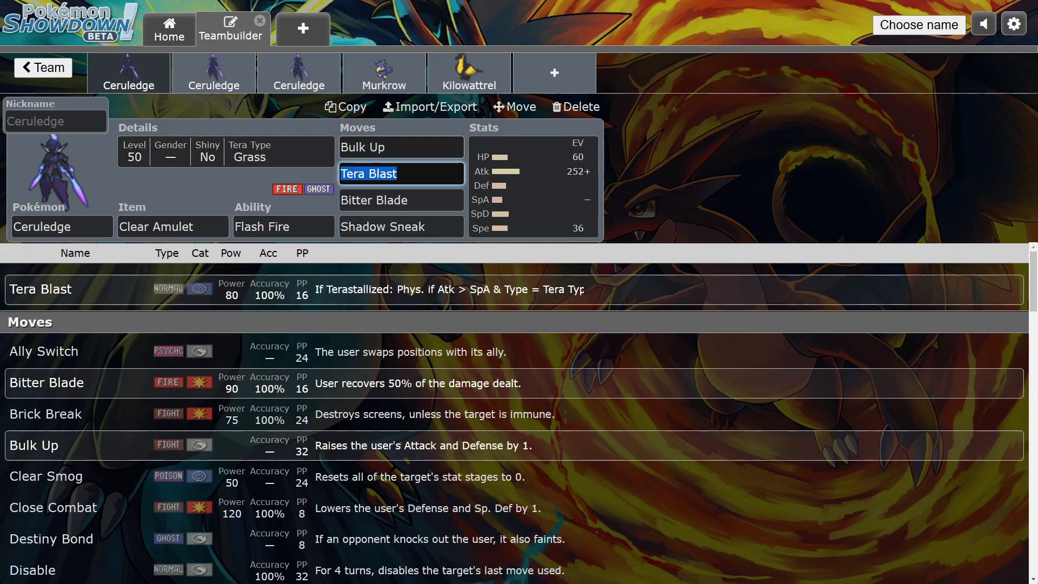
{"action": "left_click", "coordinate": [401, 147]}
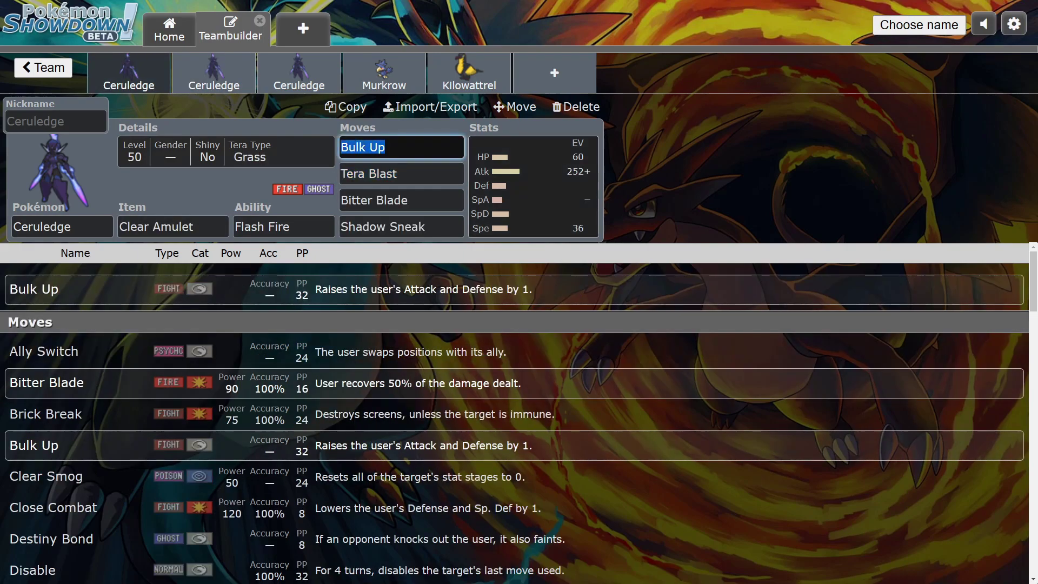
{"action": "type", "text": "swo"}
{"action": "key", "text": "Return"}
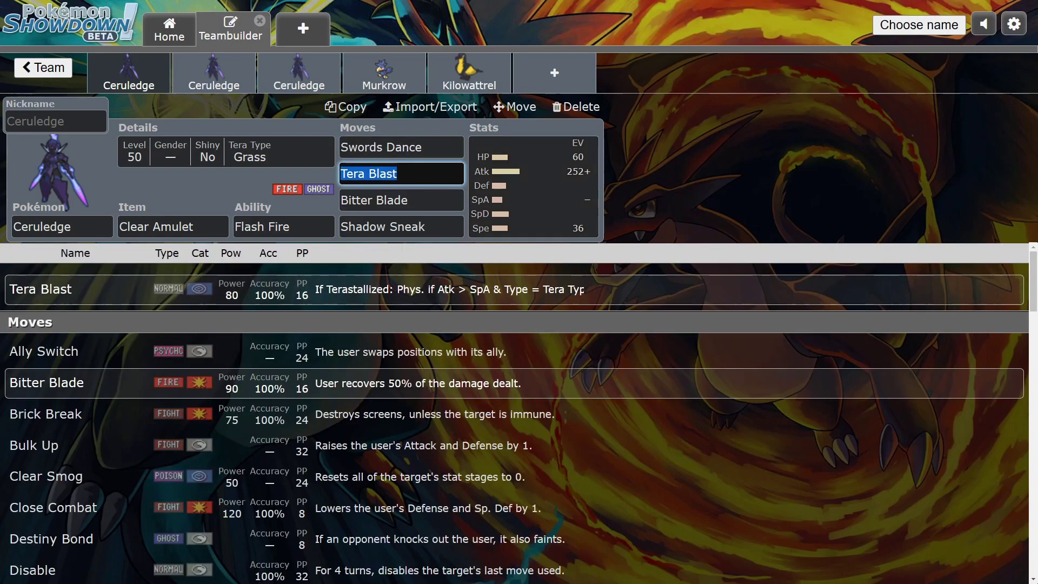
{"action": "left_click", "coordinate": [401, 148]}
{"action": "type", "text": "pr"}
{"action": "key", "text": "Return"}
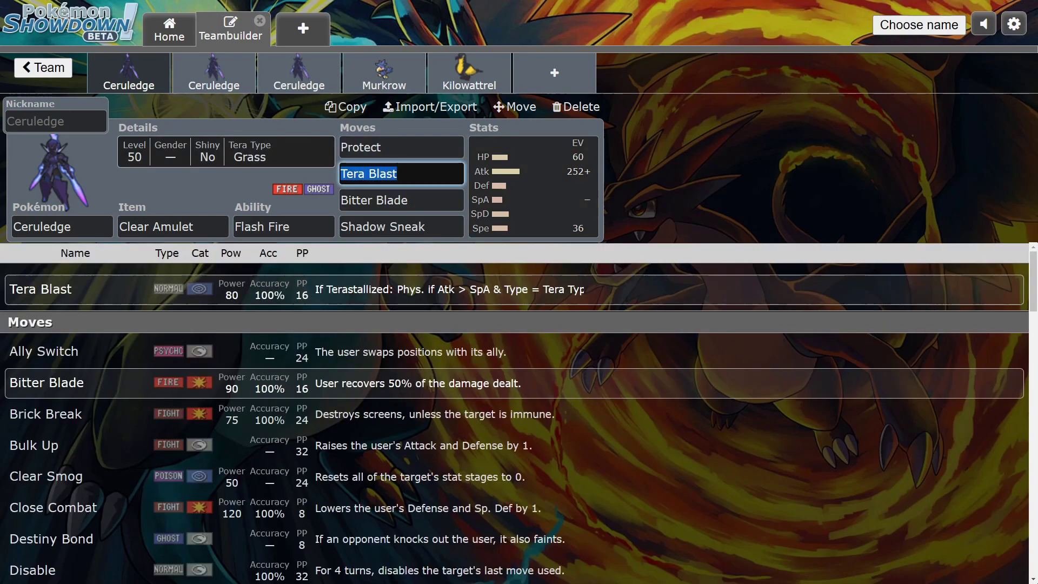
Clear the Tera Grass Ceruledge's Speed and HP EVs.
{"action": "left_click", "coordinate": [534, 186]}
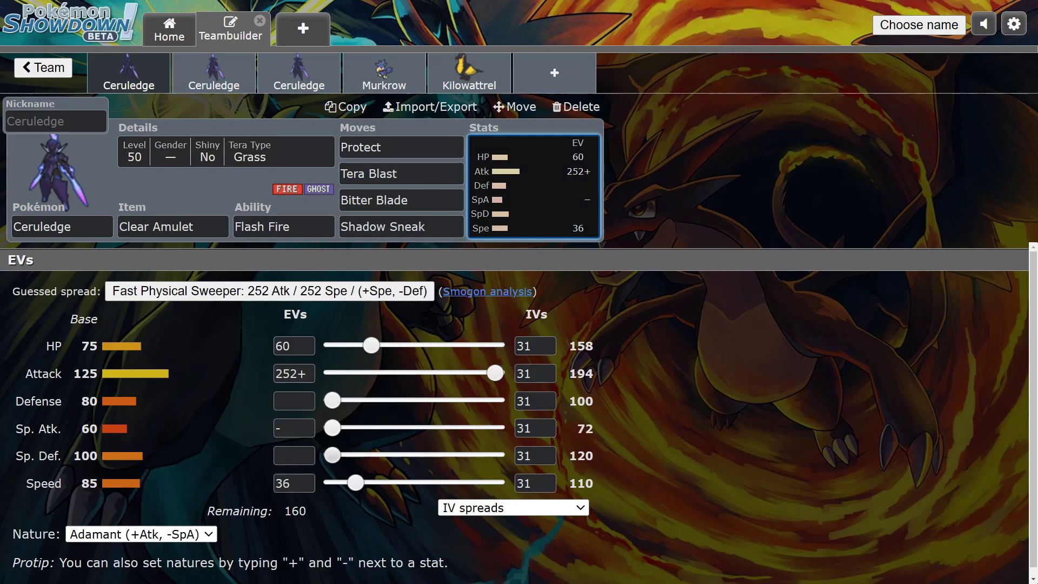
{"action": "left_click_drag", "start_coordinate": [356, 482], "coordinate": [325, 482]}
{"action": "left_click_drag", "start_coordinate": [371, 345], "coordinate": [325, 345]}
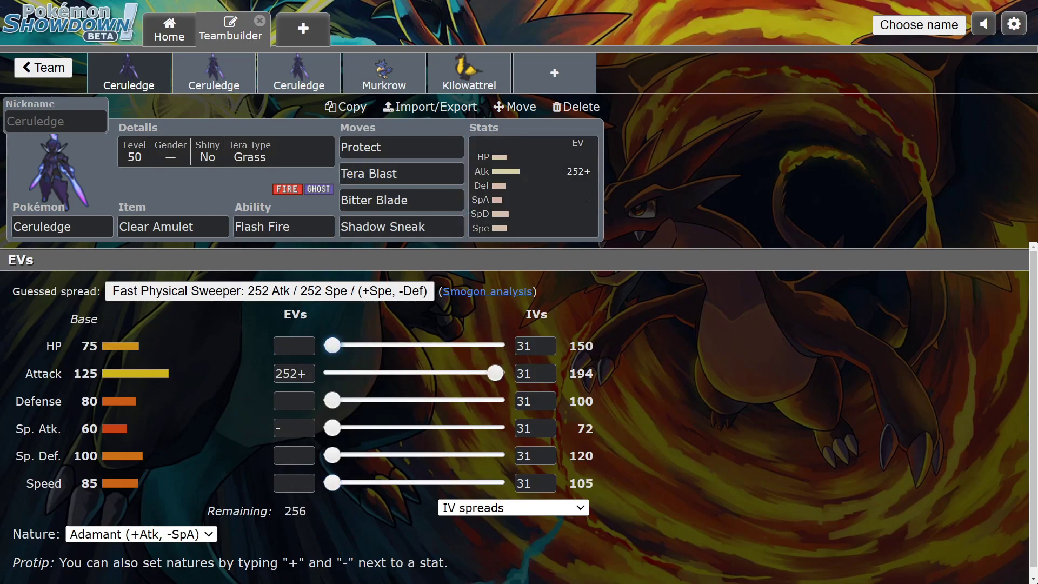